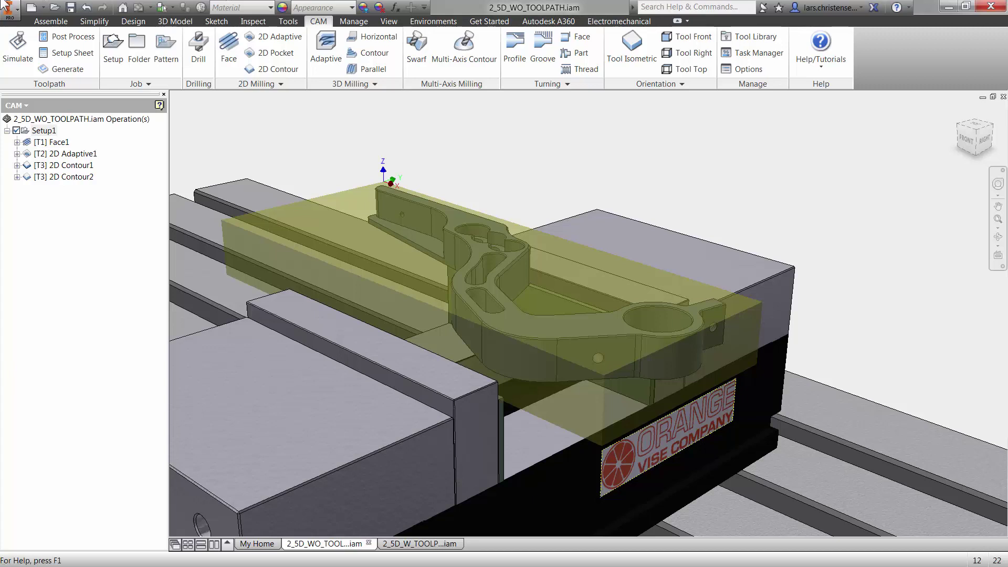
- Start a Drill operation using the Tutorial library's #70 Ø10 mm 90° spot drill
click(198, 53)
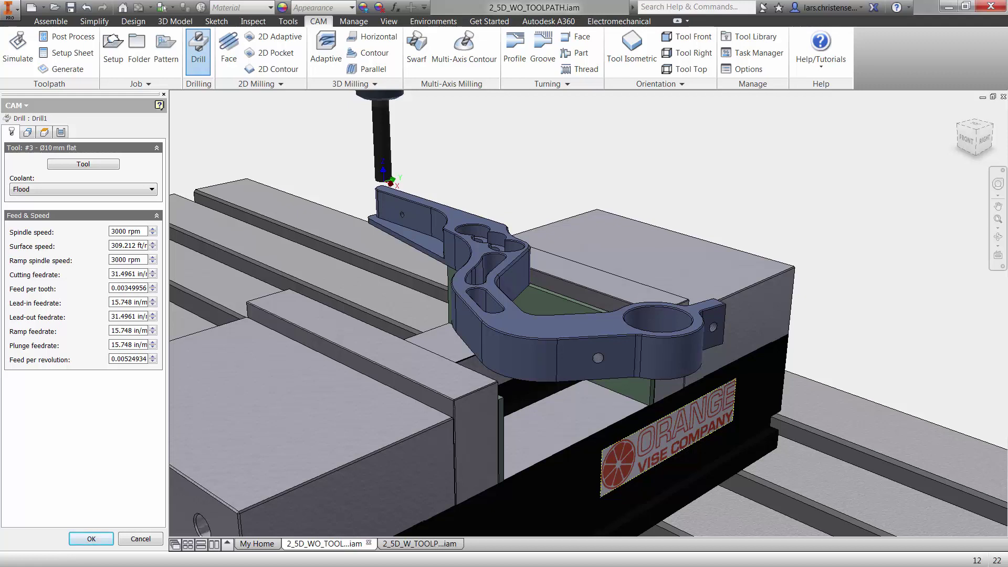
click(98, 168)
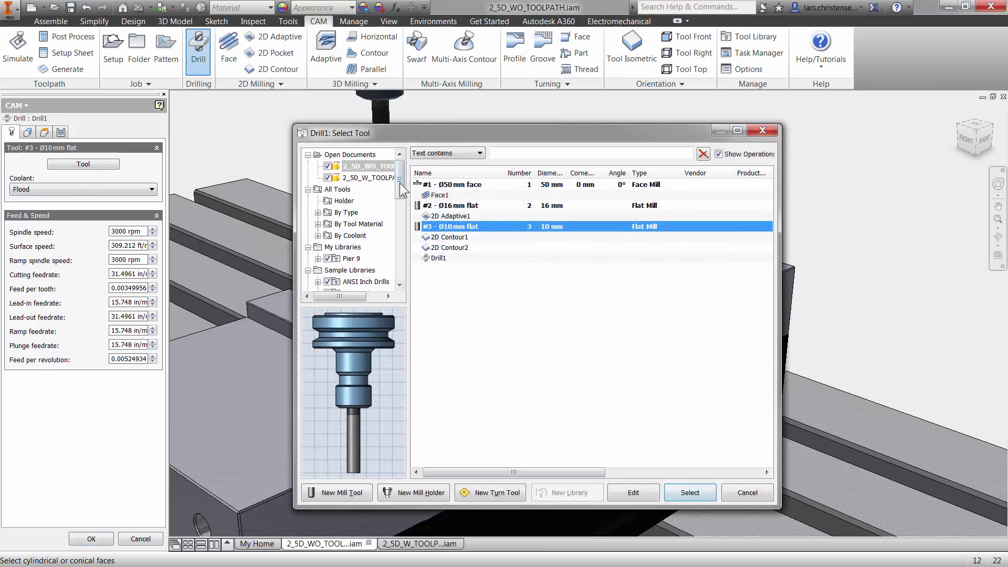
drag(402, 190, 409, 273)
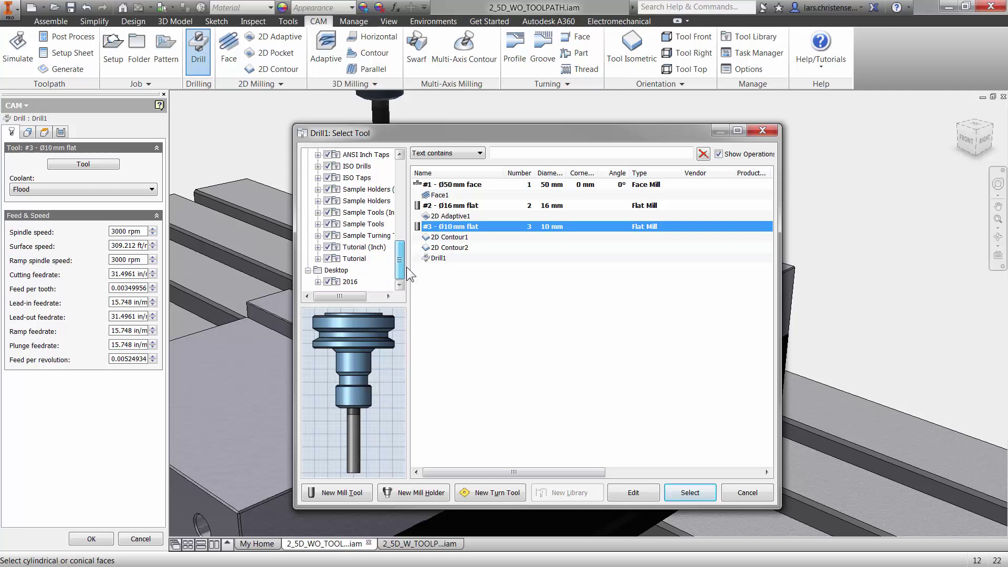
click(348, 260)
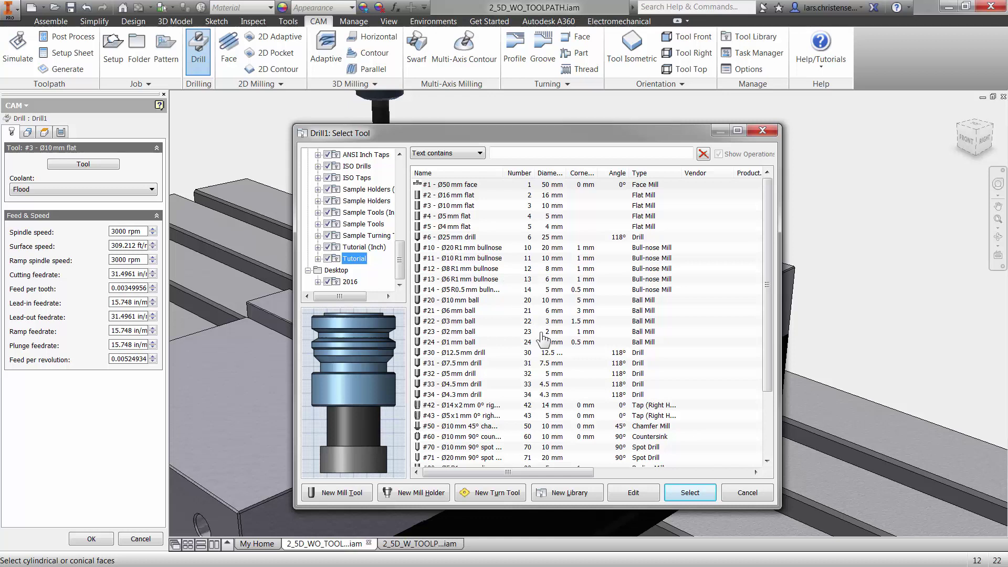
click(456, 448)
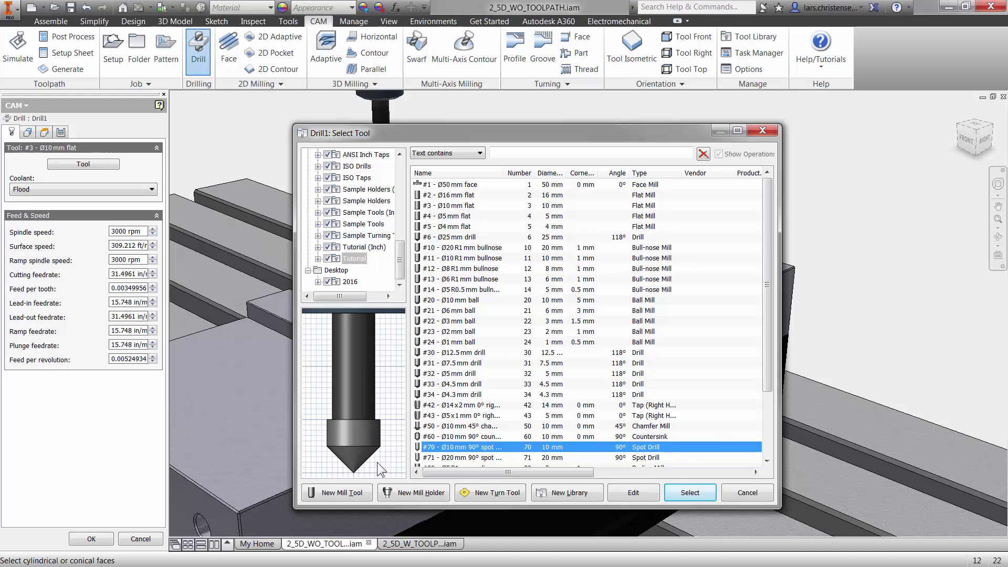
key(Return)
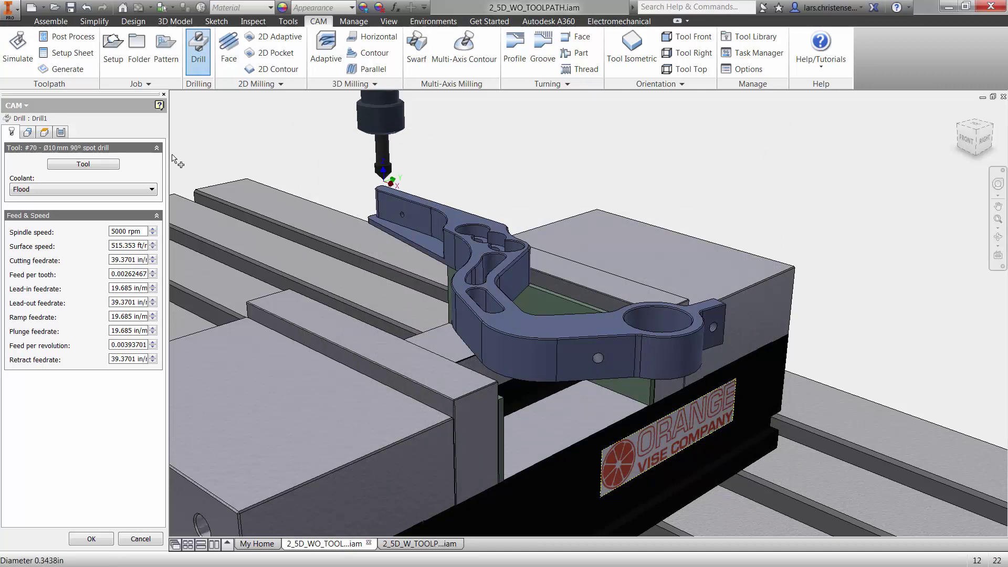
- With Select same diameter on, pick the three small holes and the large bore for Drill1
click(27, 132)
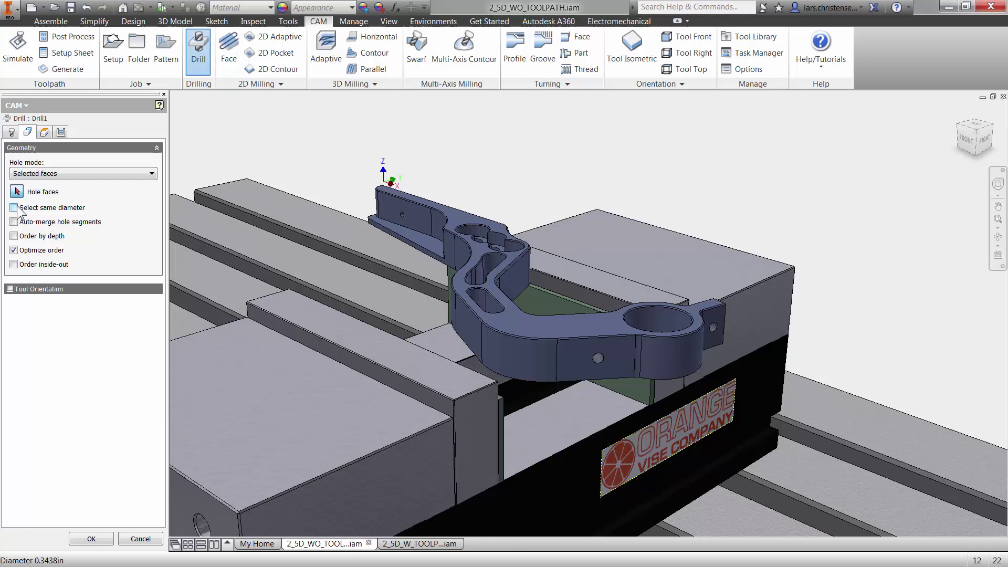
mouse_move(18, 210)
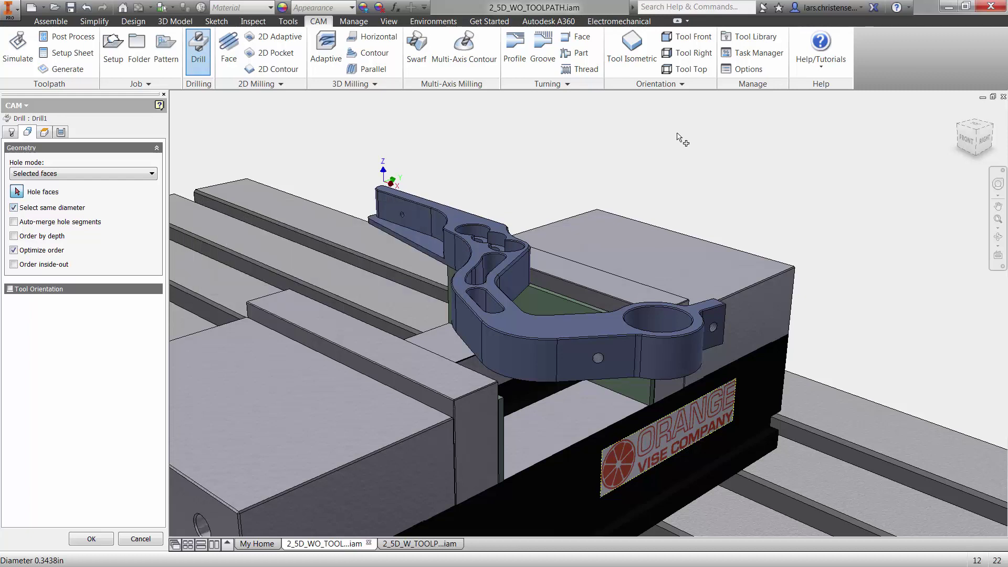
scroll(556, 226, up, 5)
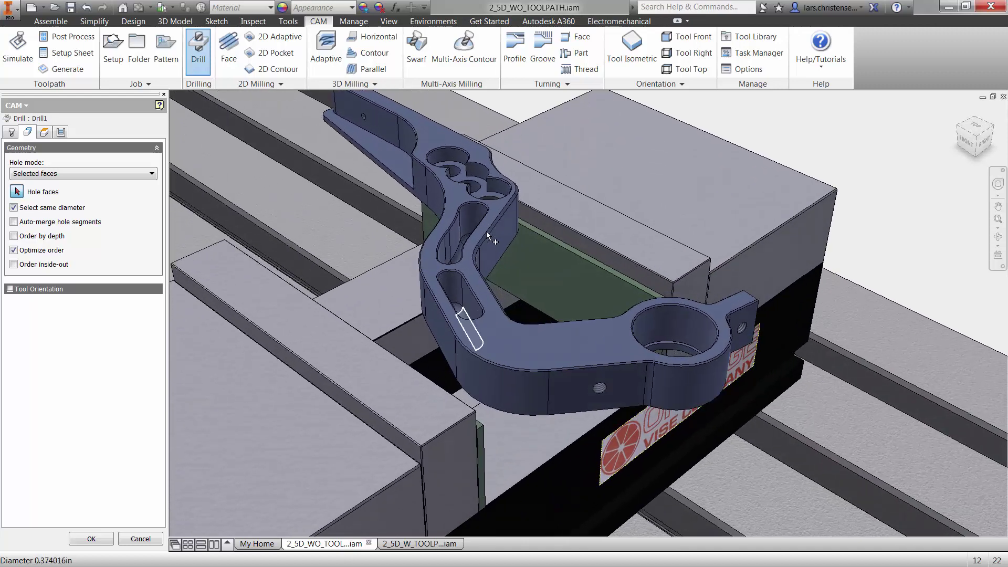
scroll(486, 231, up, 2)
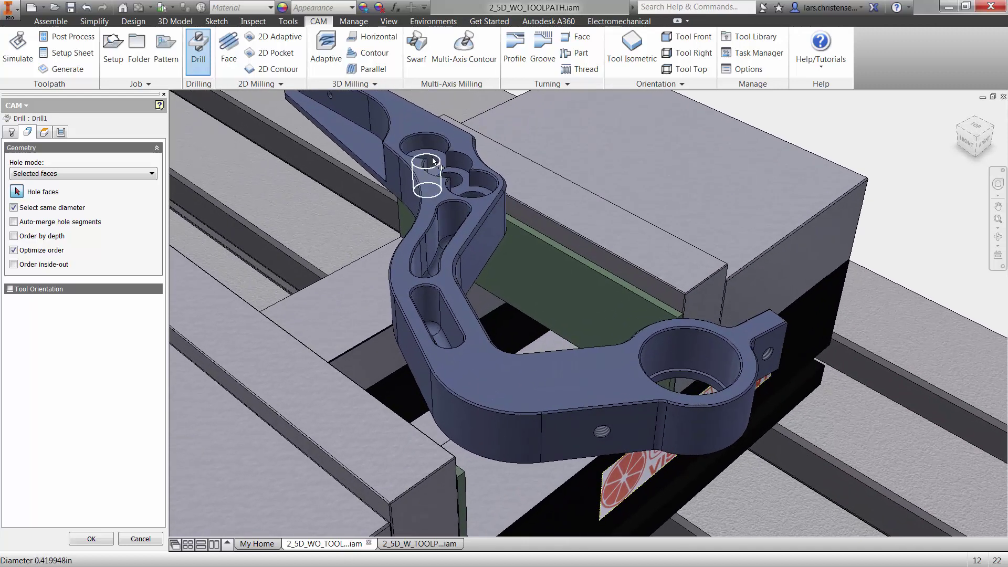
click(434, 162)
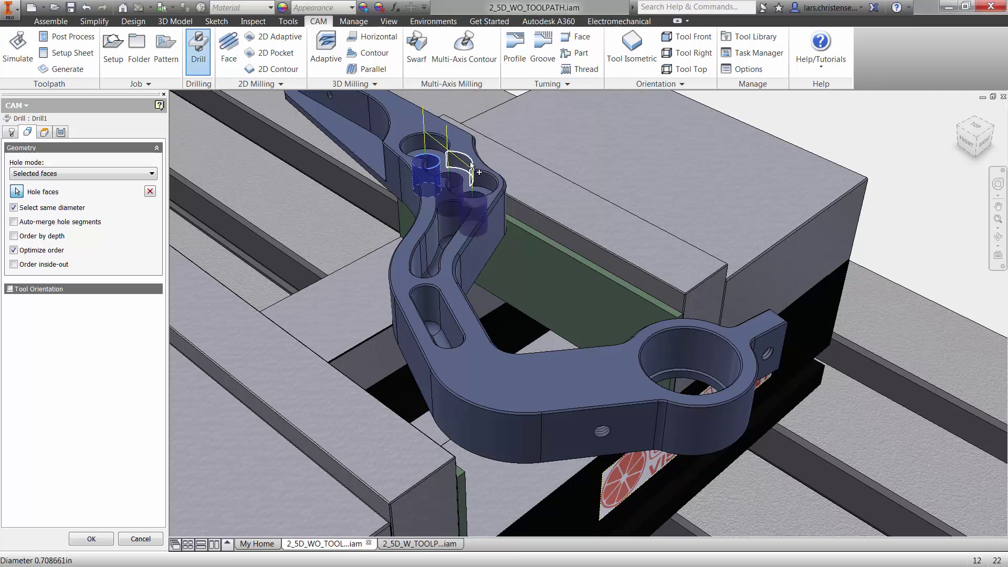
click(677, 346)
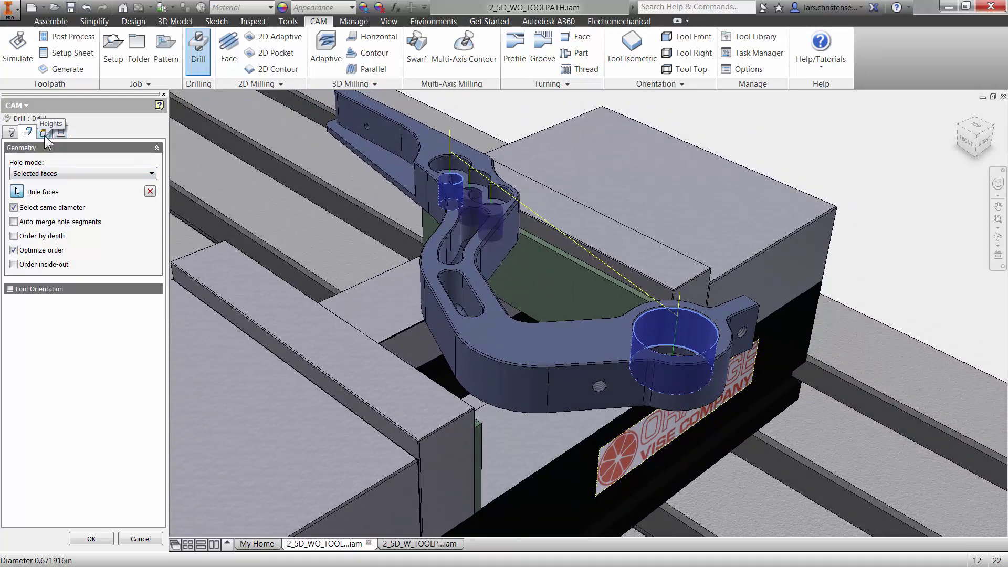
- Set Drill1's top and bottom heights to Model top with a -2 mm bottom offset
click(44, 134)
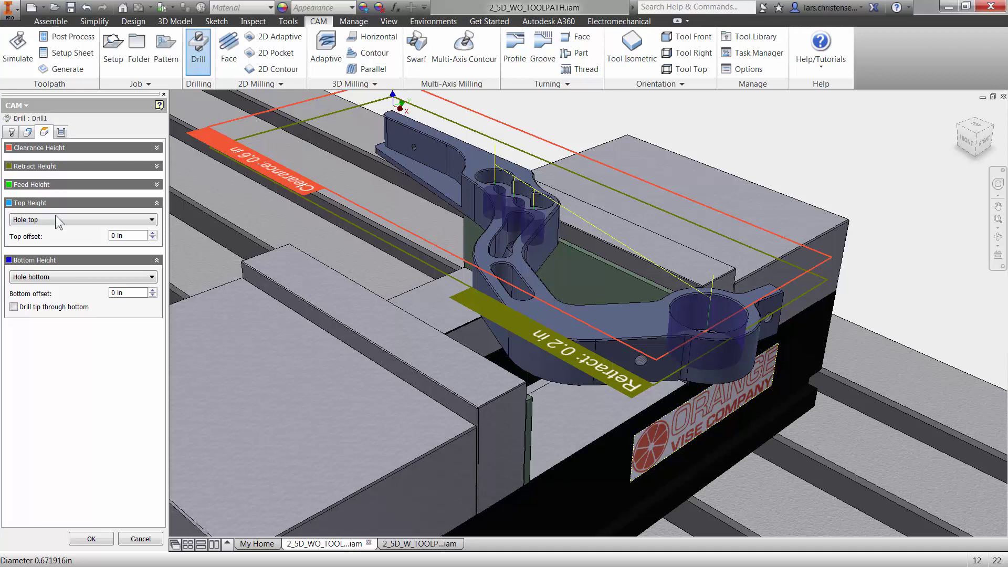
mouse_move(80, 223)
scroll(613, 248, up, 5)
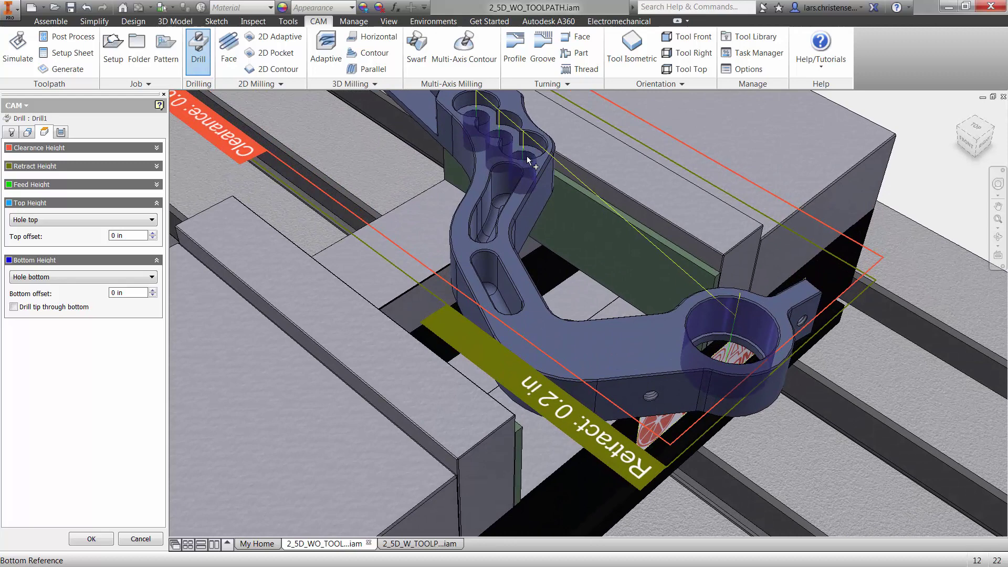
click(151, 219)
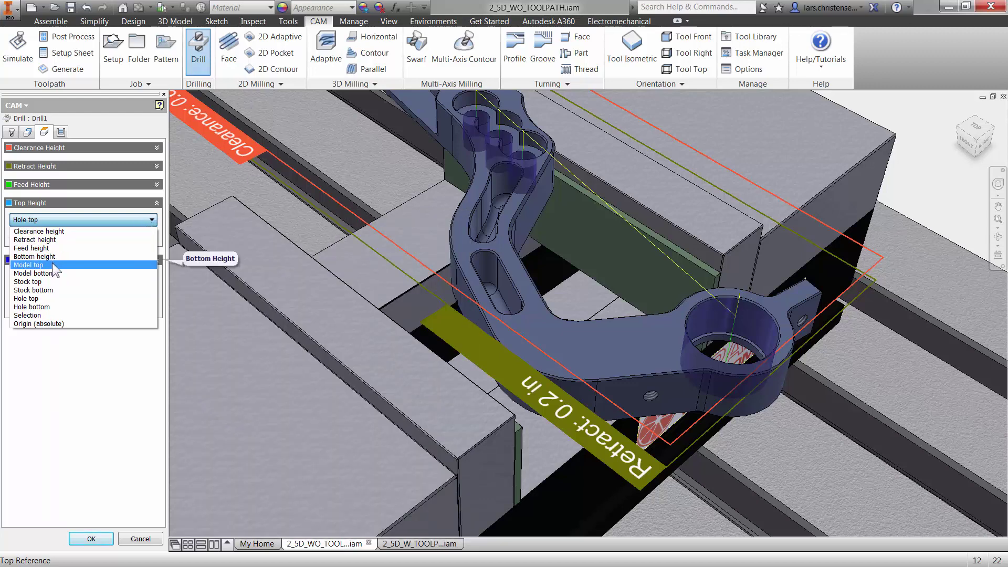
click(52, 263)
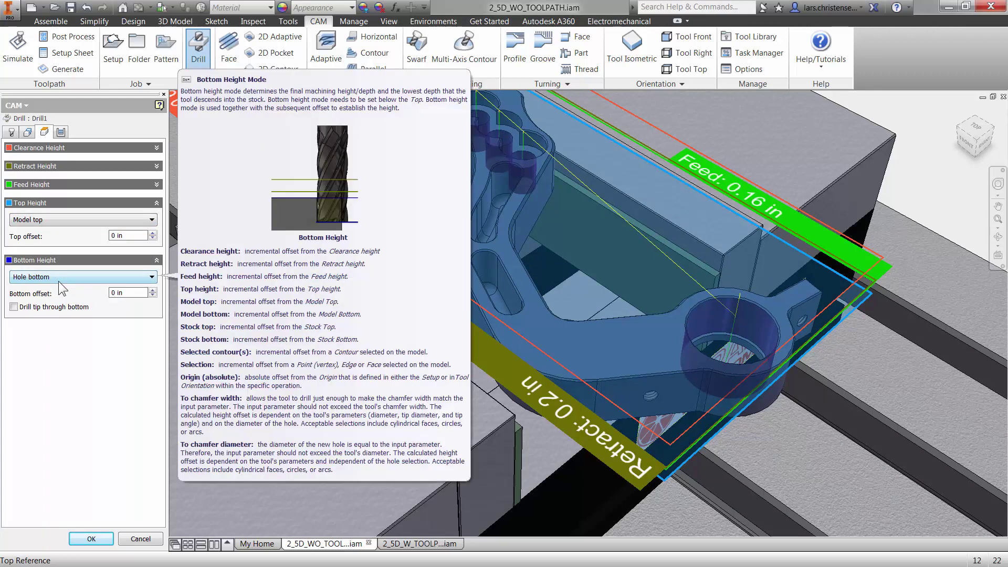
click(58, 279)
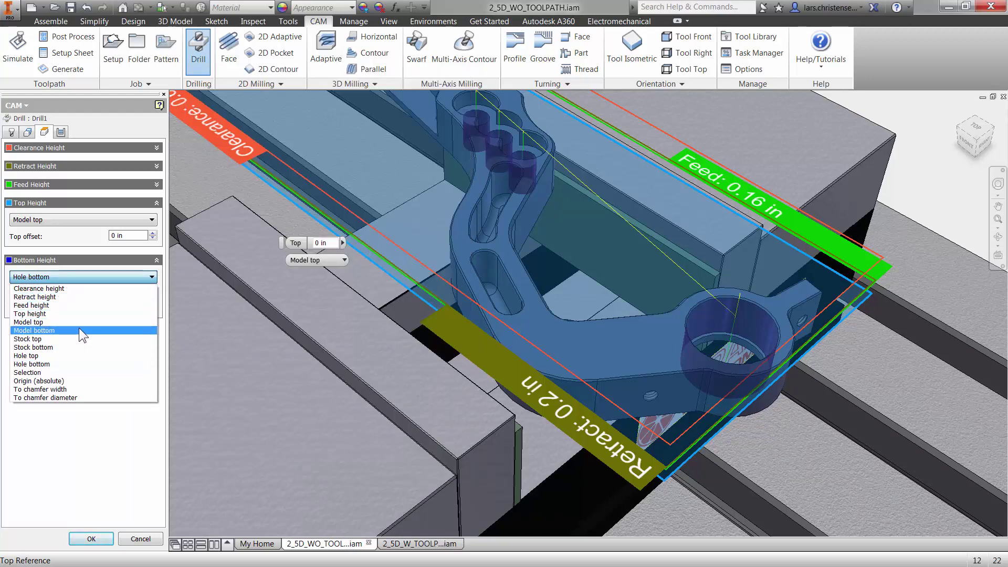
click(79, 328)
drag(130, 293, 106, 294)
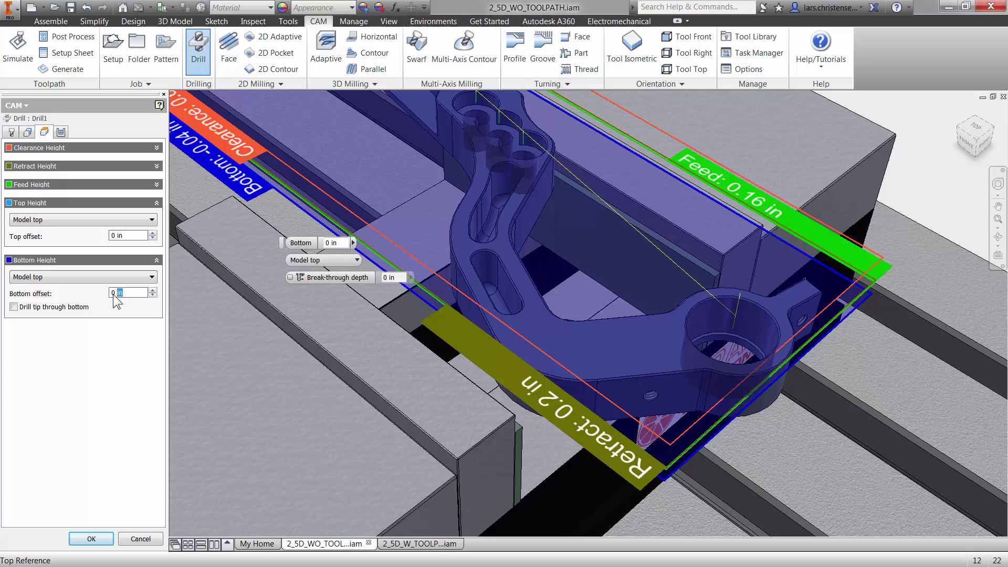
text(-)
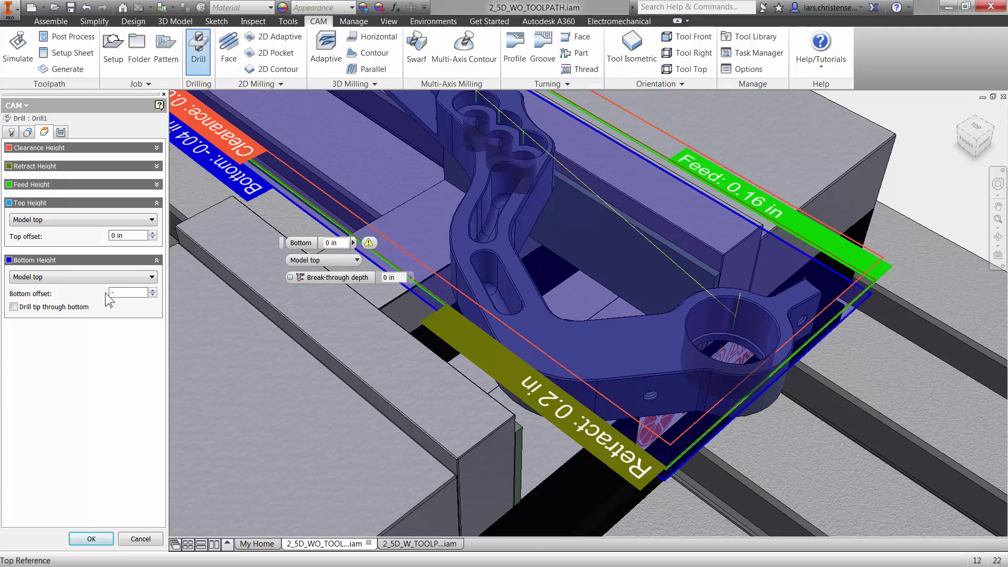
text(2.)
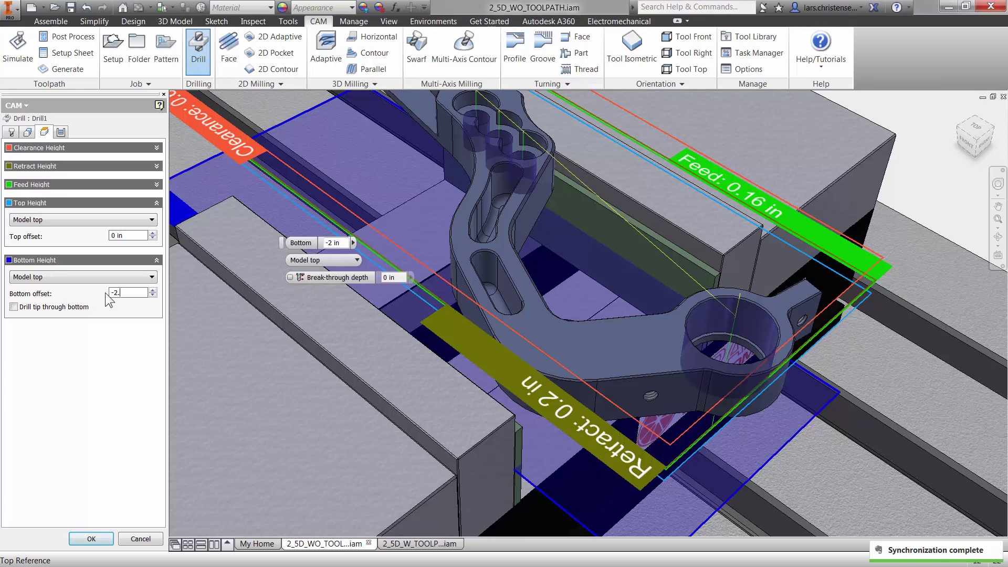
text(mm)
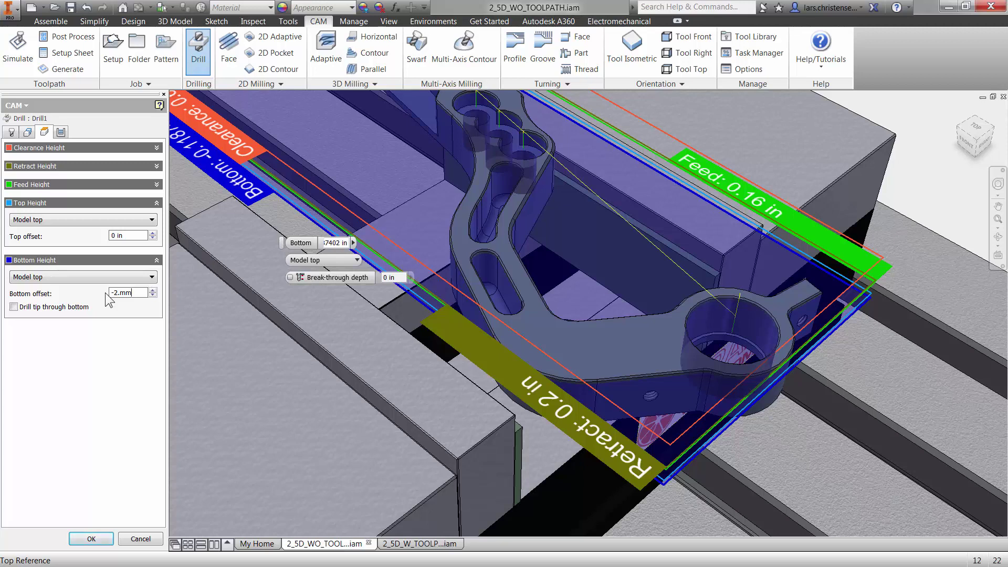
- Keep the Drilling – rapid out cycle and accept Drill1 to generate its toolpath
click(63, 131)
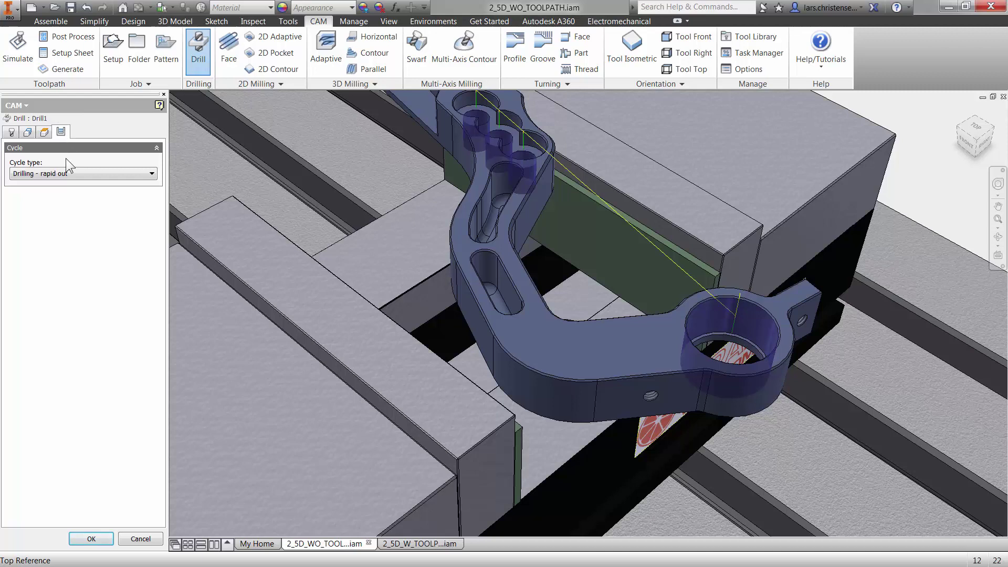
click(66, 172)
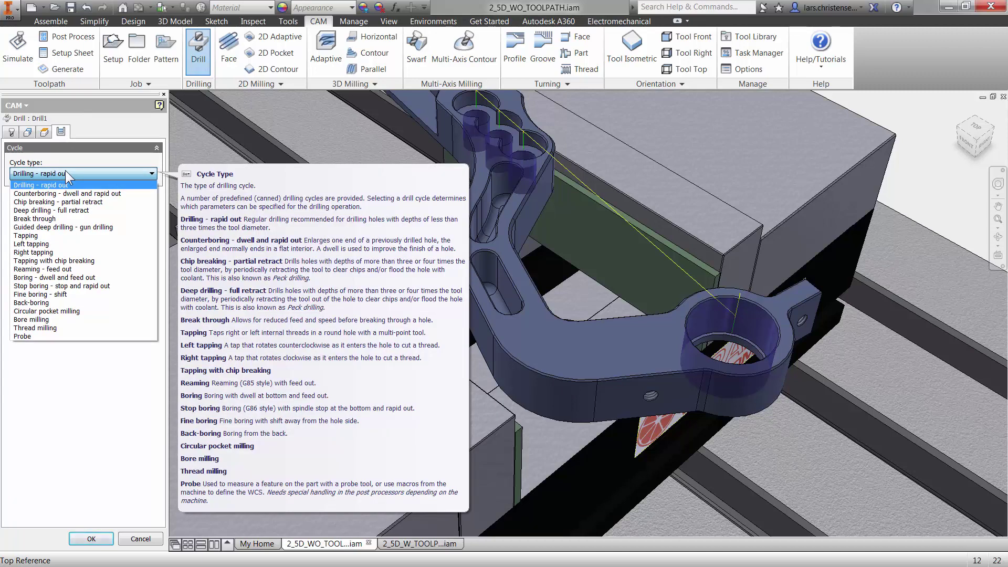
click(65, 171)
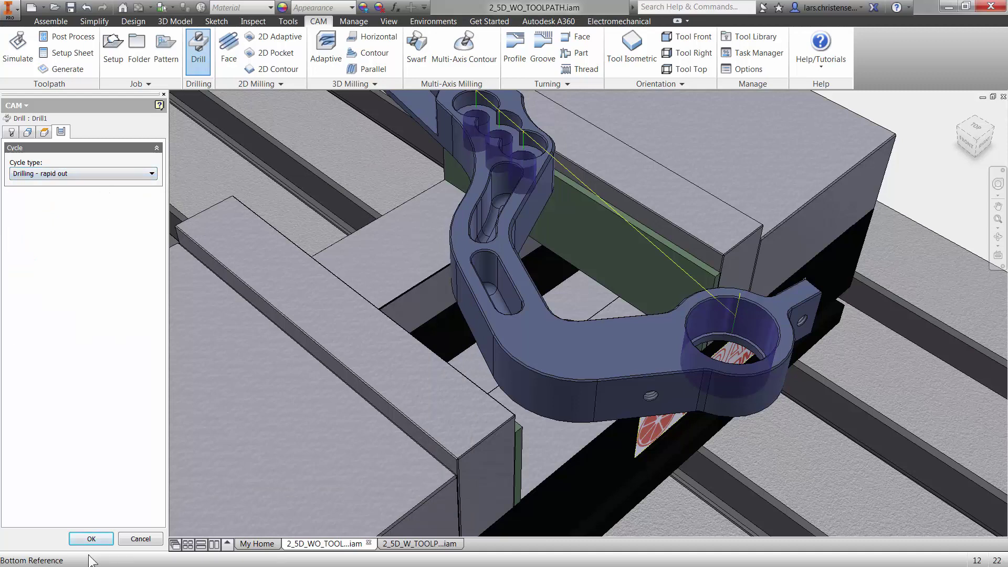
click(90, 539)
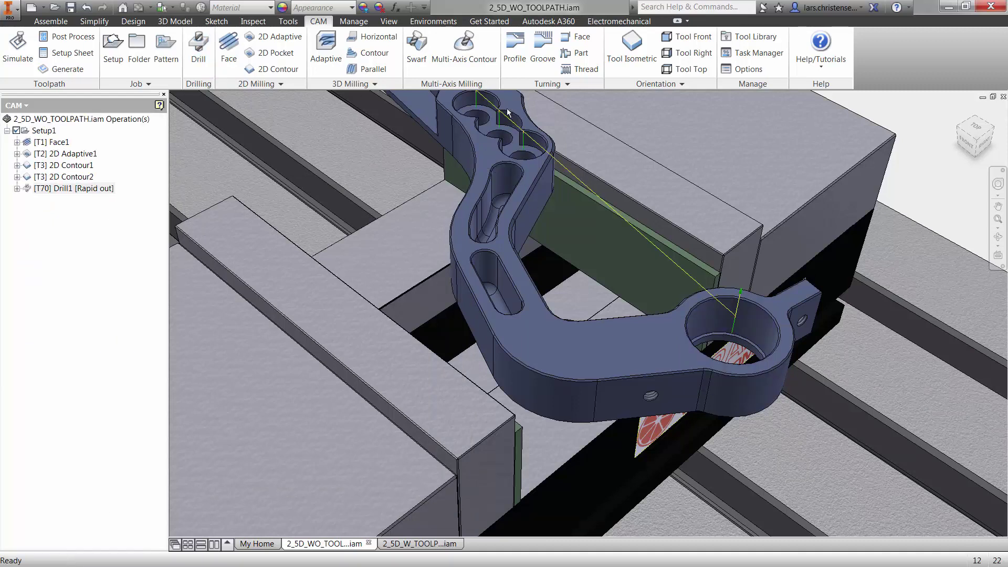
shift+middle_drag(676, 252, 730, 270)
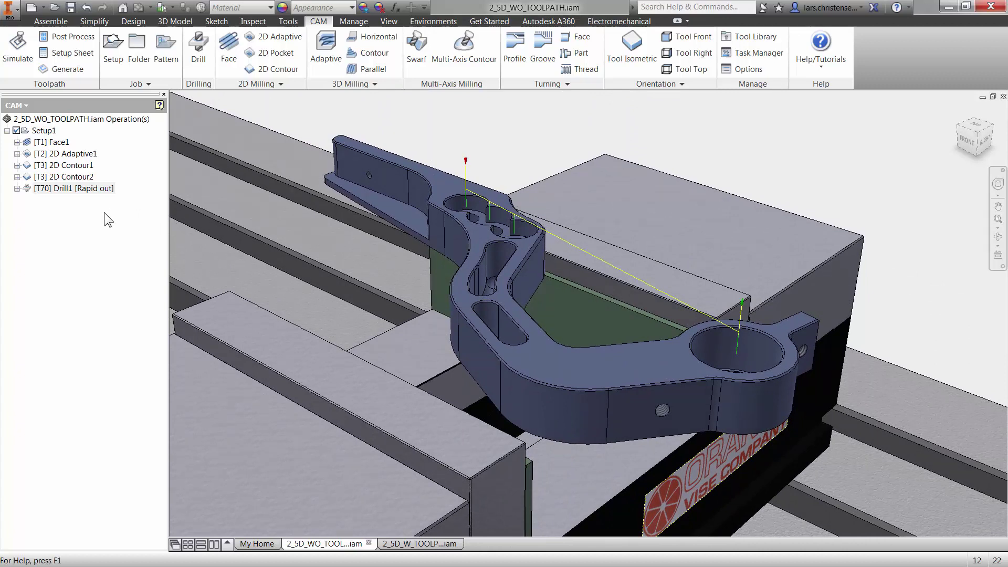
- Simulate the whole setup at higher speed, jumping to 2D Adaptive1 and 2D Contour, then close
click(39, 131)
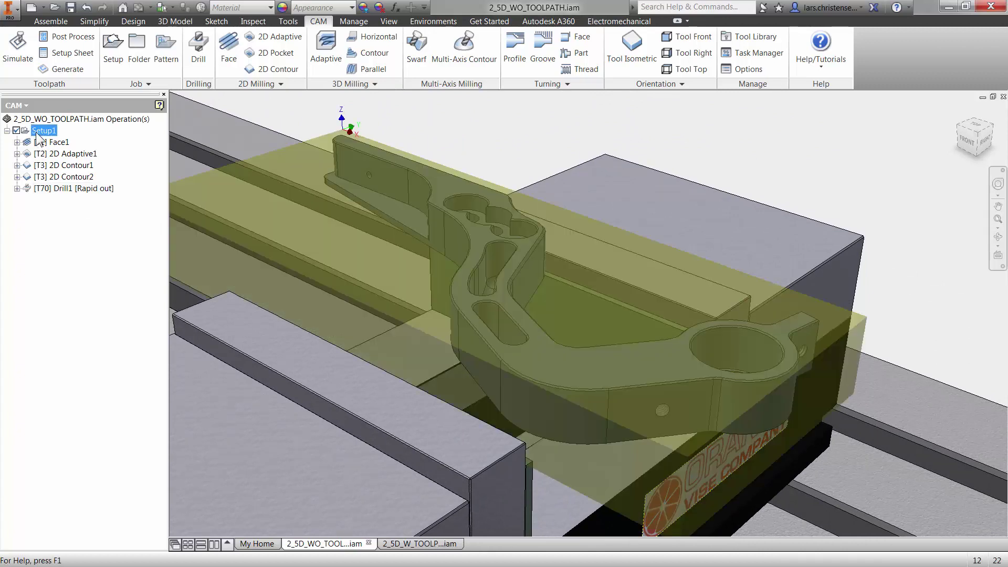
click(21, 72)
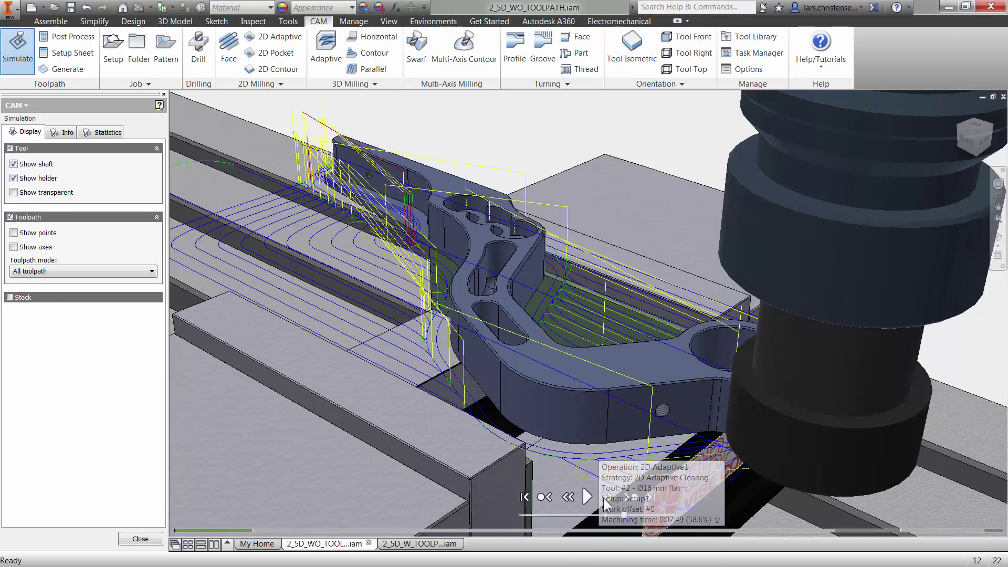
click(588, 497)
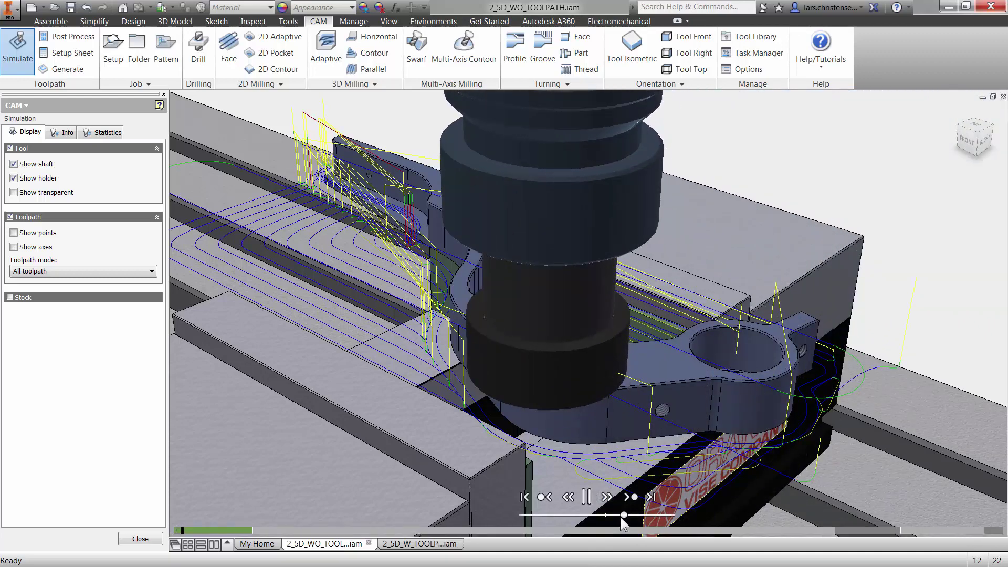
drag(624, 515, 651, 519)
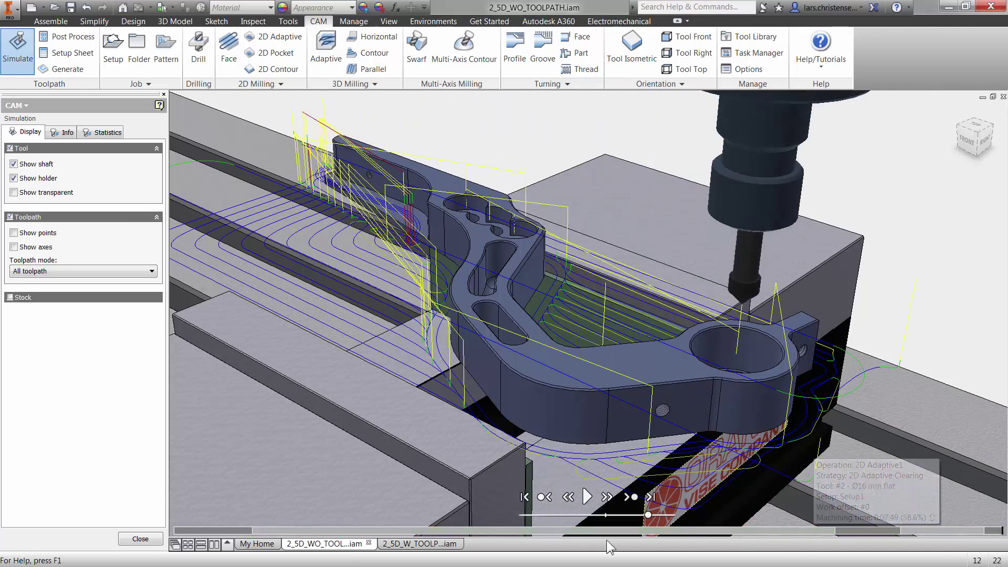
click(462, 529)
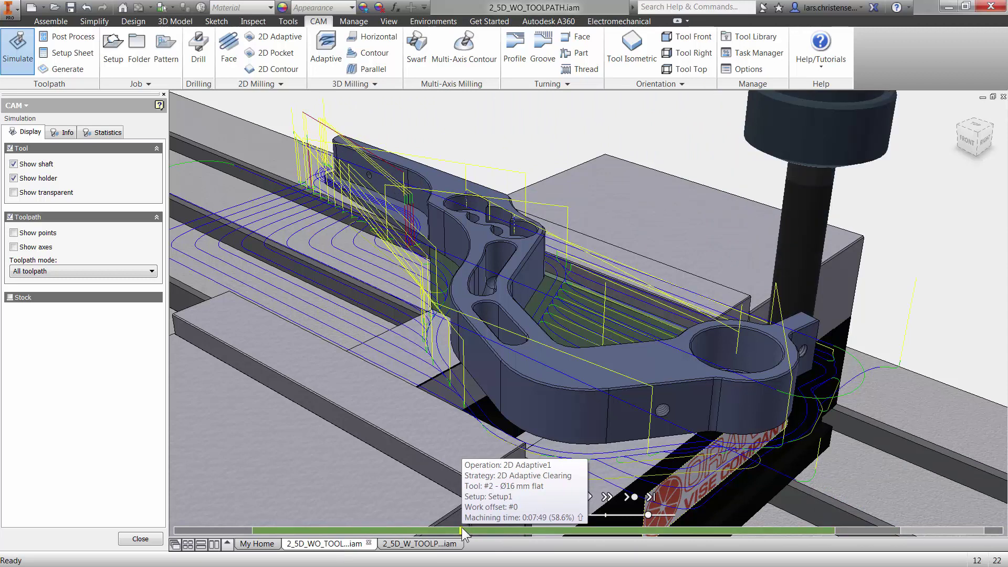
click(926, 531)
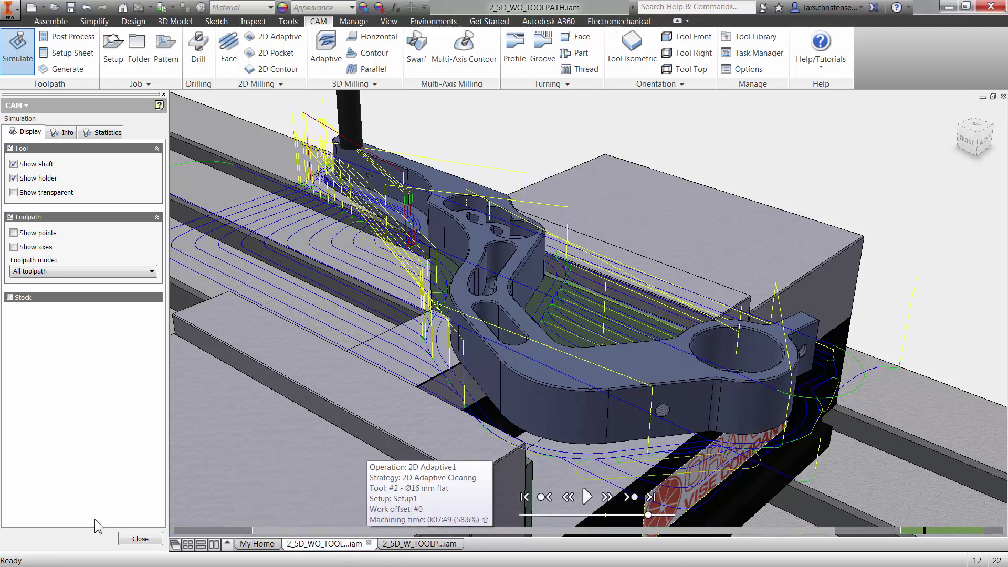
click(147, 540)
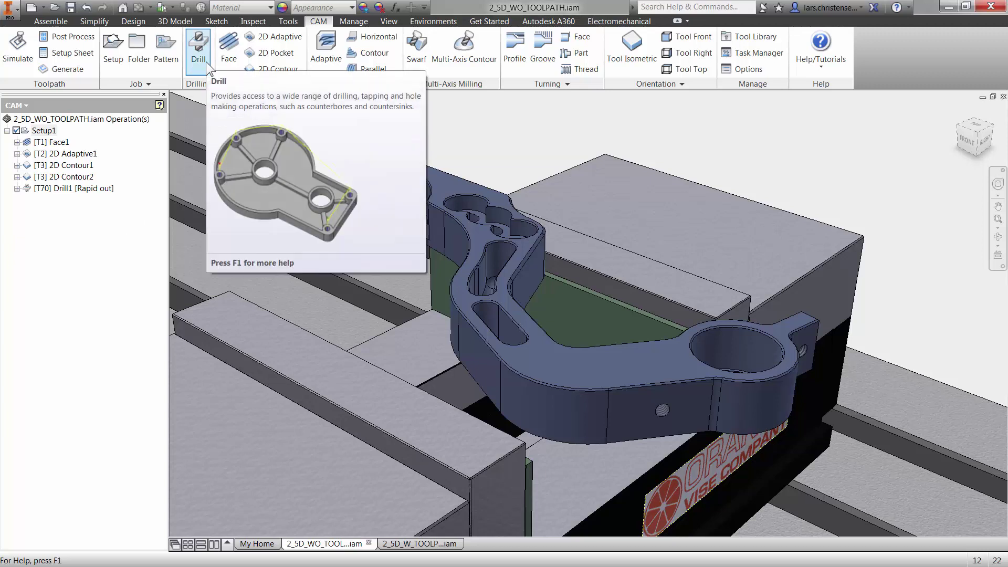
- Derive a Drill2 operation from Drill1 via Create Derived Operation > Drilling > Drill
right_click(52, 189)
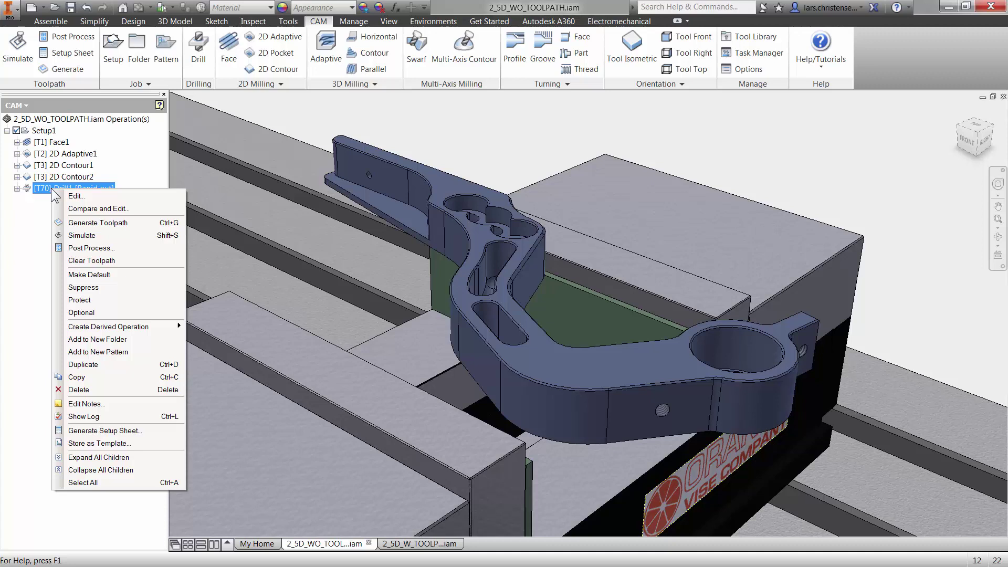
mouse_move(137, 330)
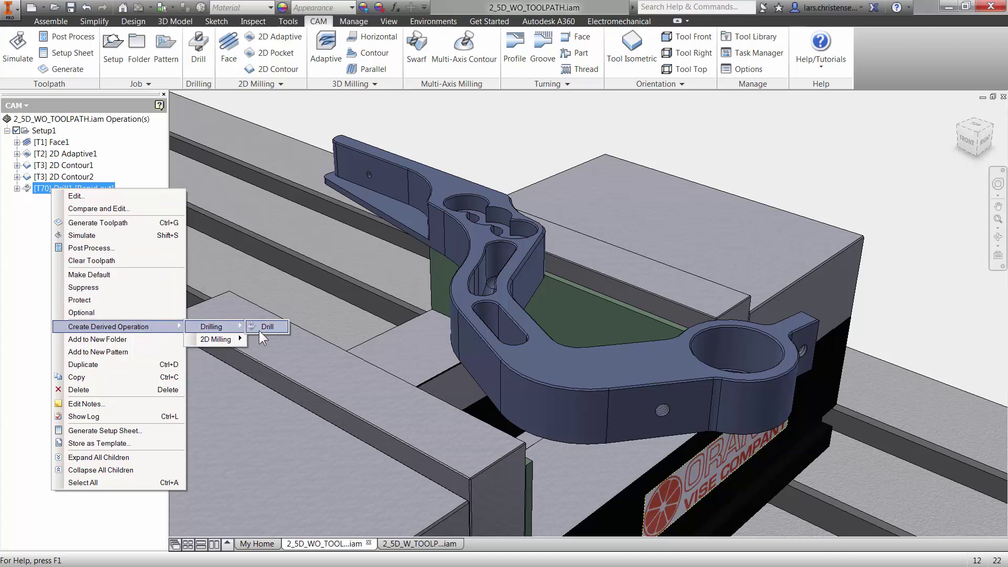
click(260, 330)
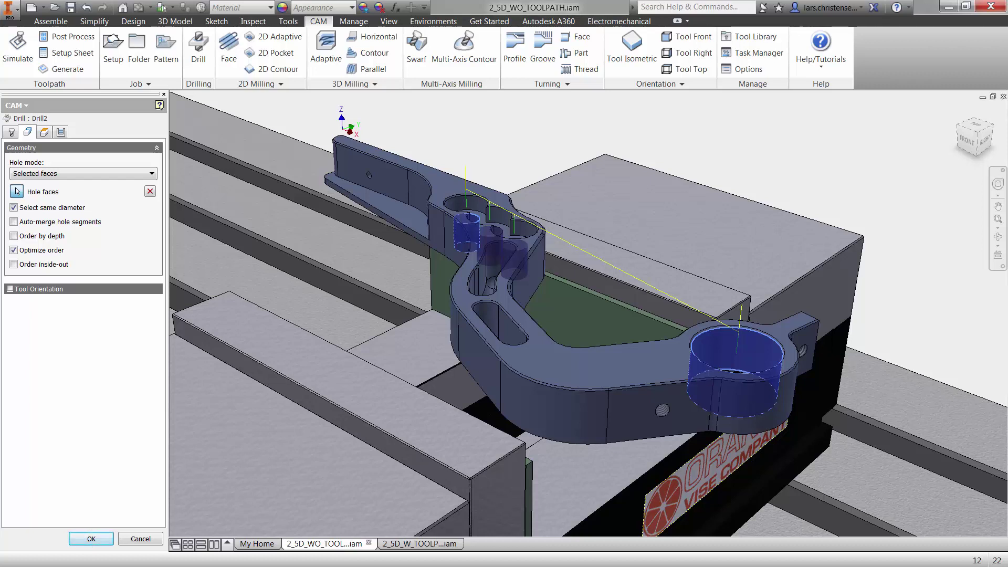
click(11, 132)
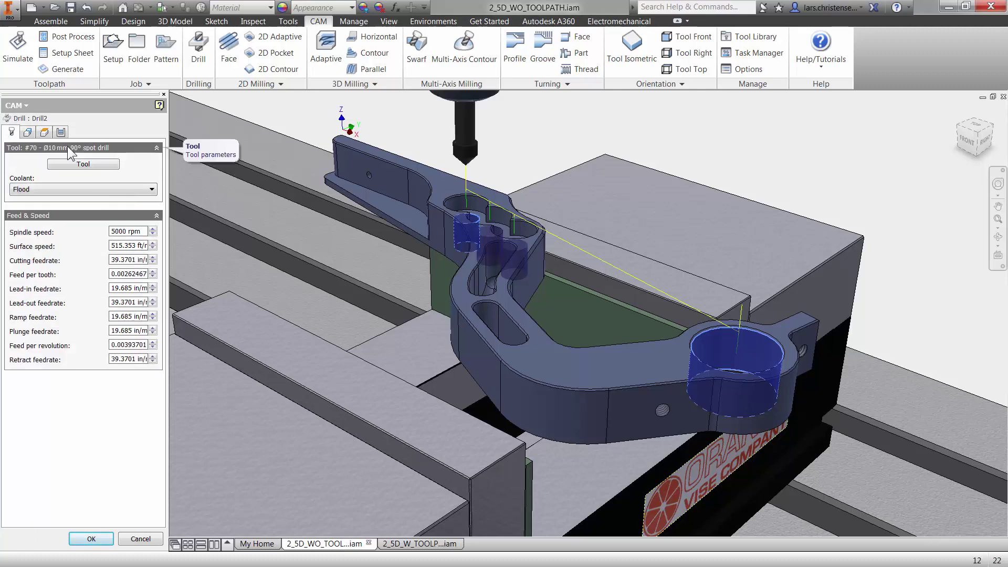
click(76, 164)
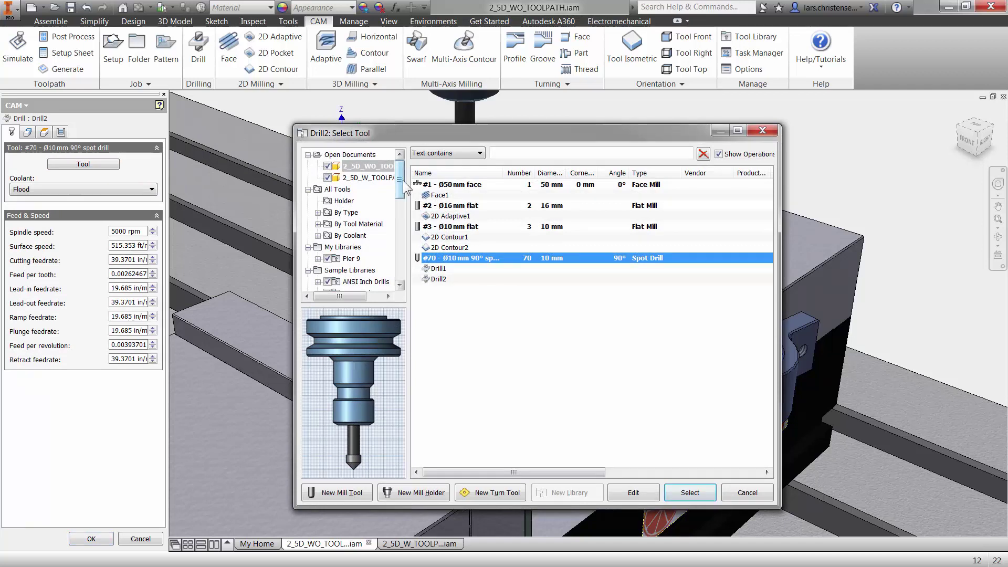
- Choose the Tutorial #31 drill, change its cutter diameter from 7.5 to 10 mm, and accept it
drag(399, 180, 416, 246)
scroll(362, 247, down, 2)
click(353, 258)
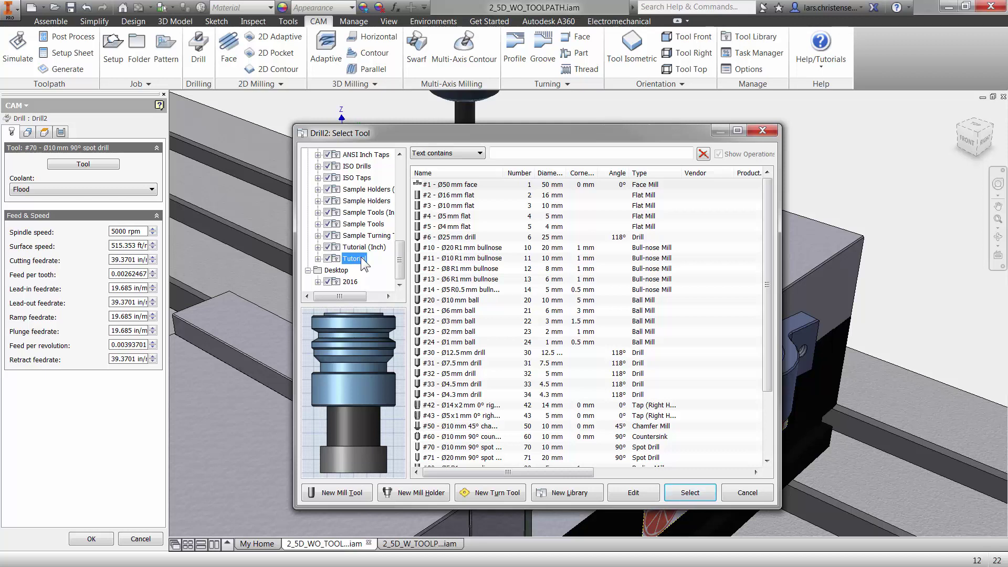
click(460, 363)
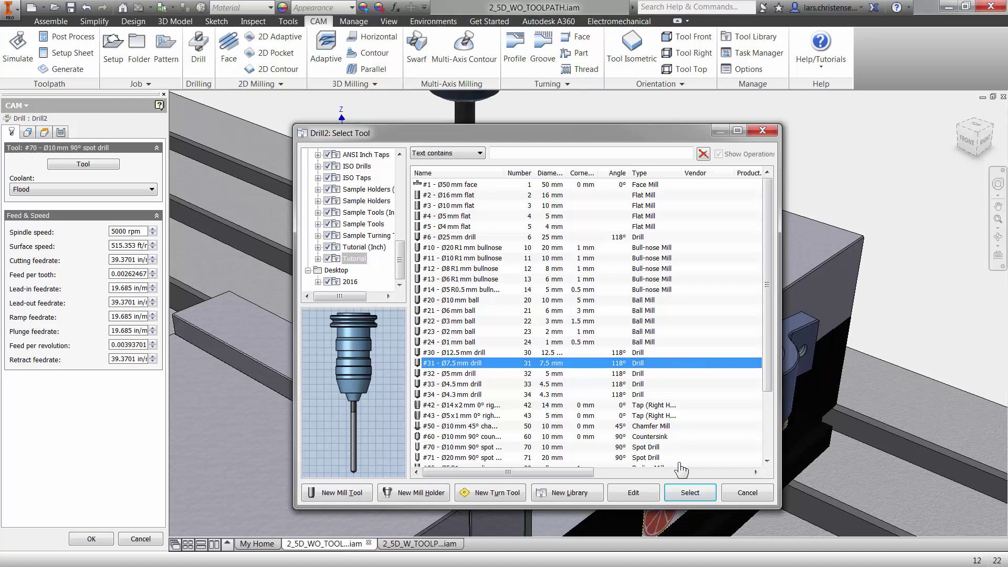
click(633, 492)
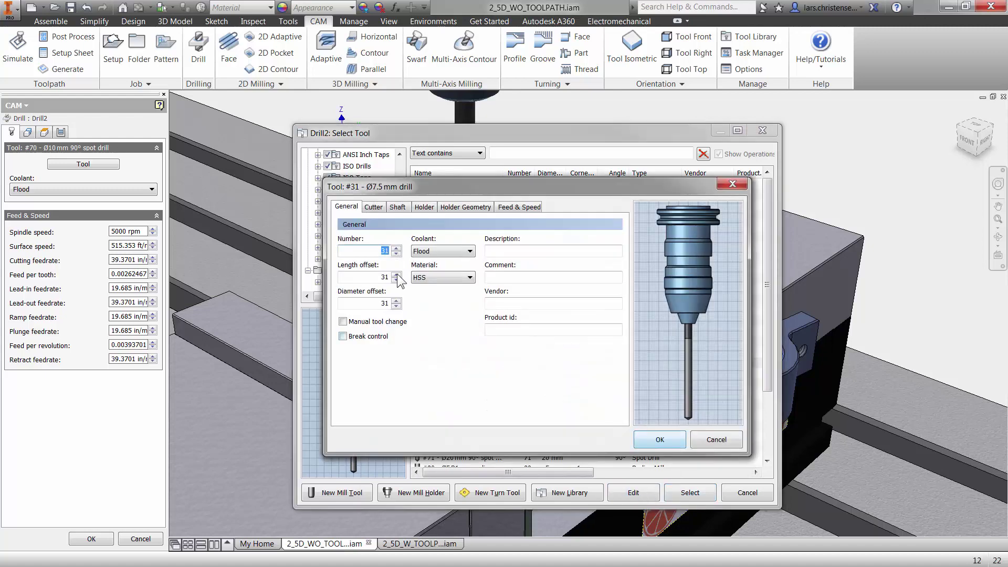
click(374, 207)
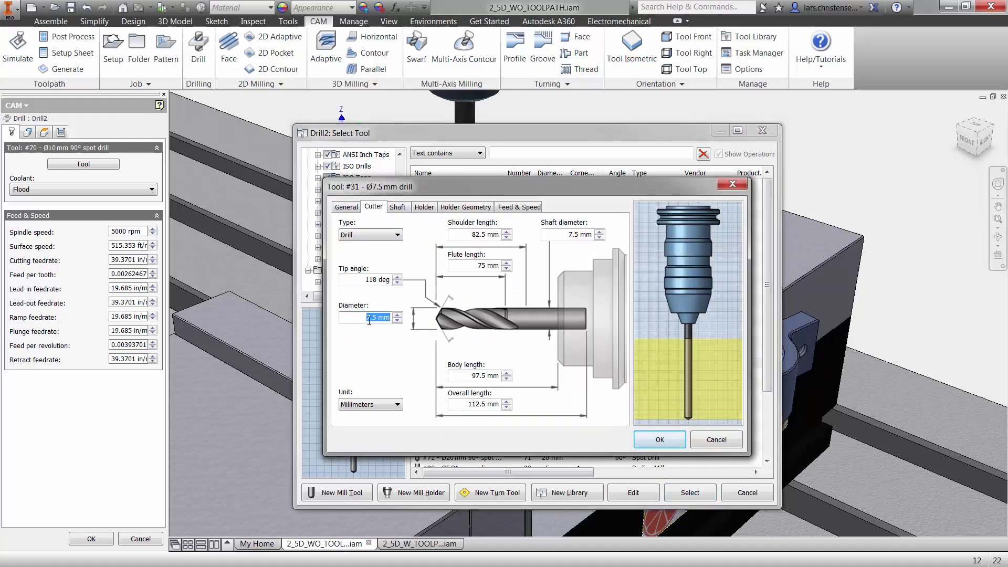
text(10.)
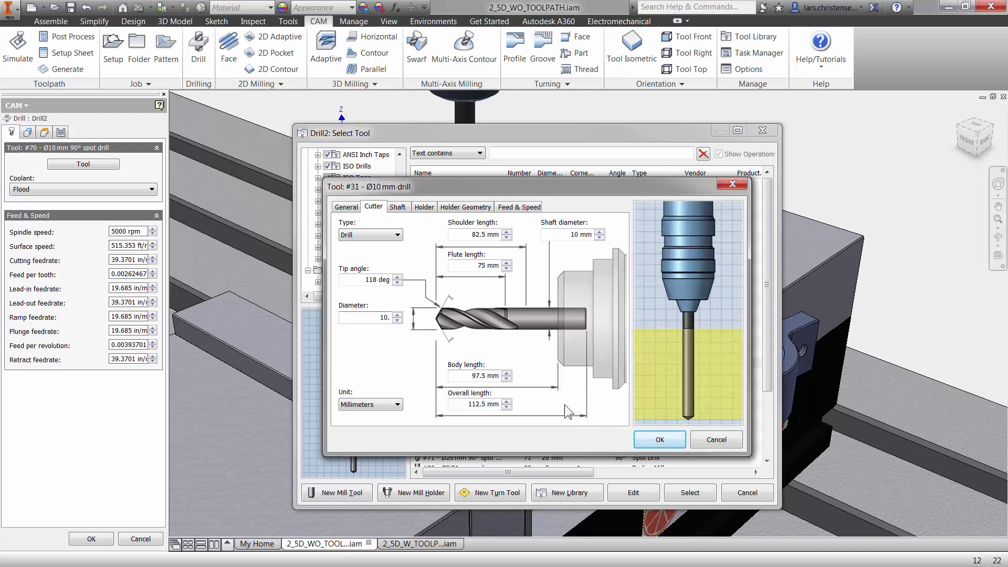
click(660, 440)
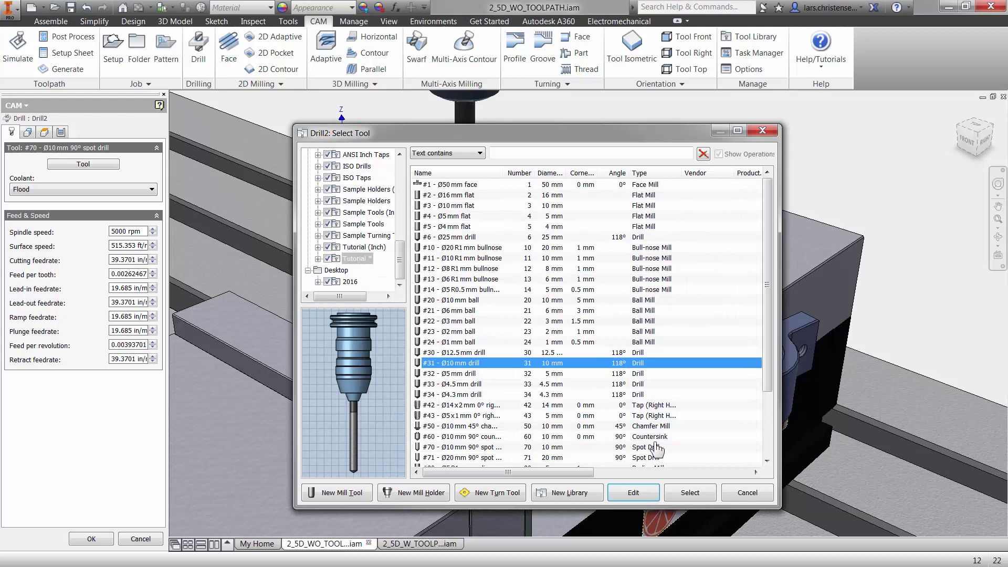
click(513, 367)
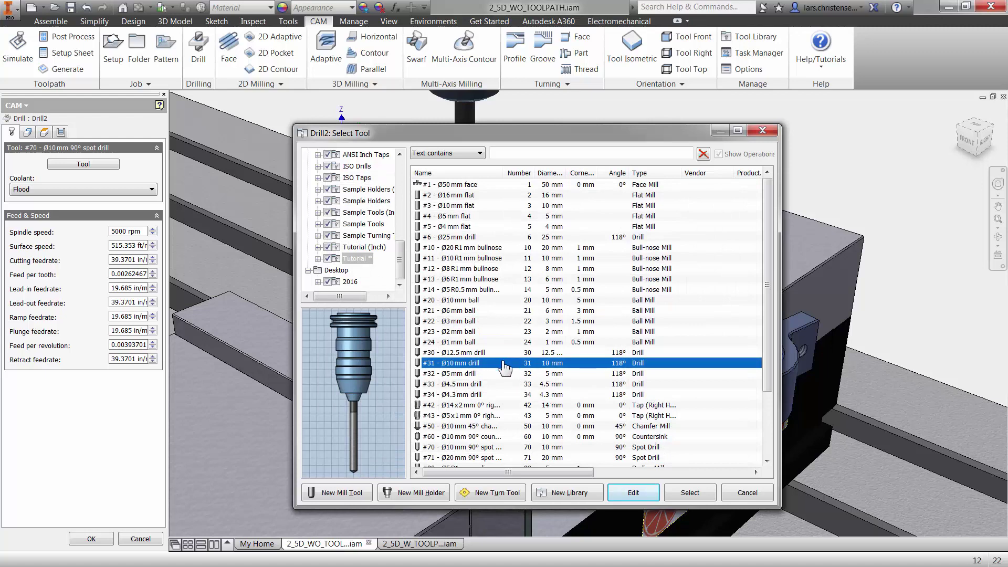
click(502, 347)
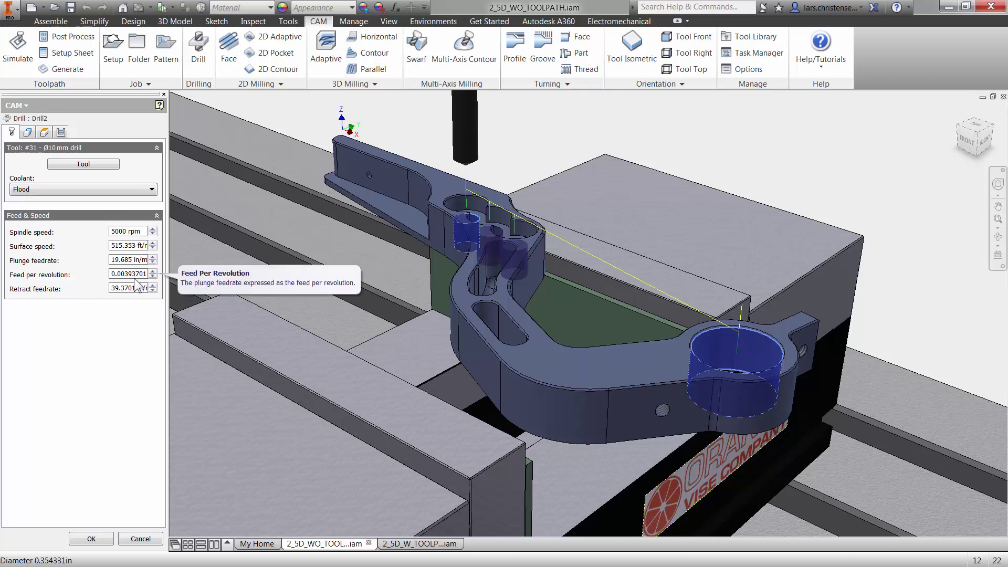
- Set Drill2's bottom height to Model bottom, 0 offset, with drill tip through bottom
click(44, 135)
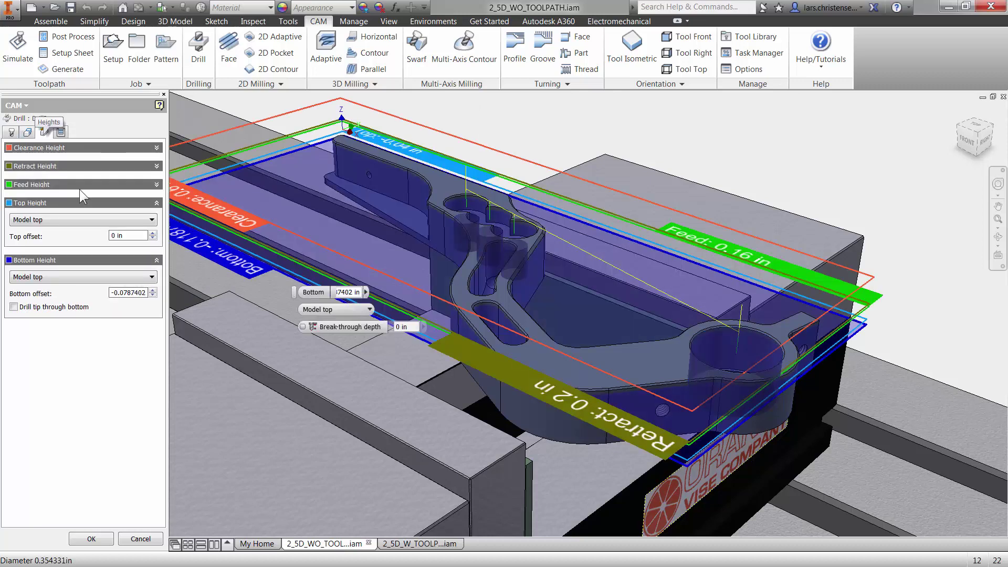
click(134, 278)
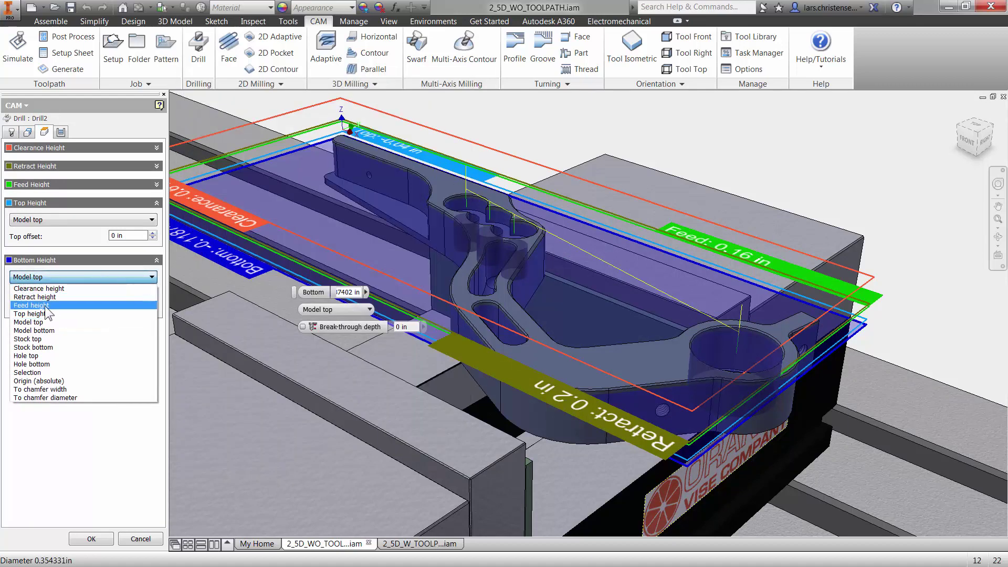
click(41, 329)
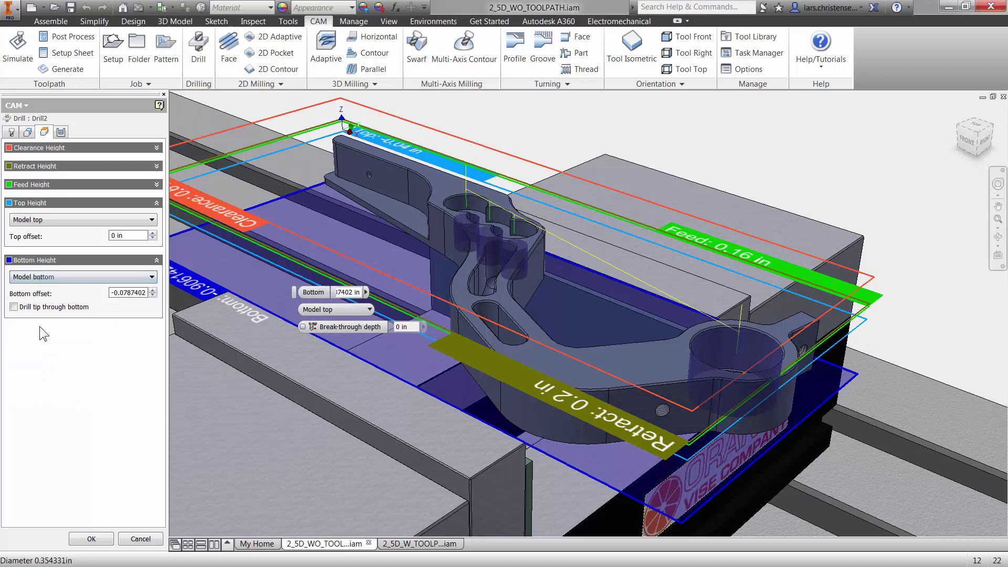
click(14, 307)
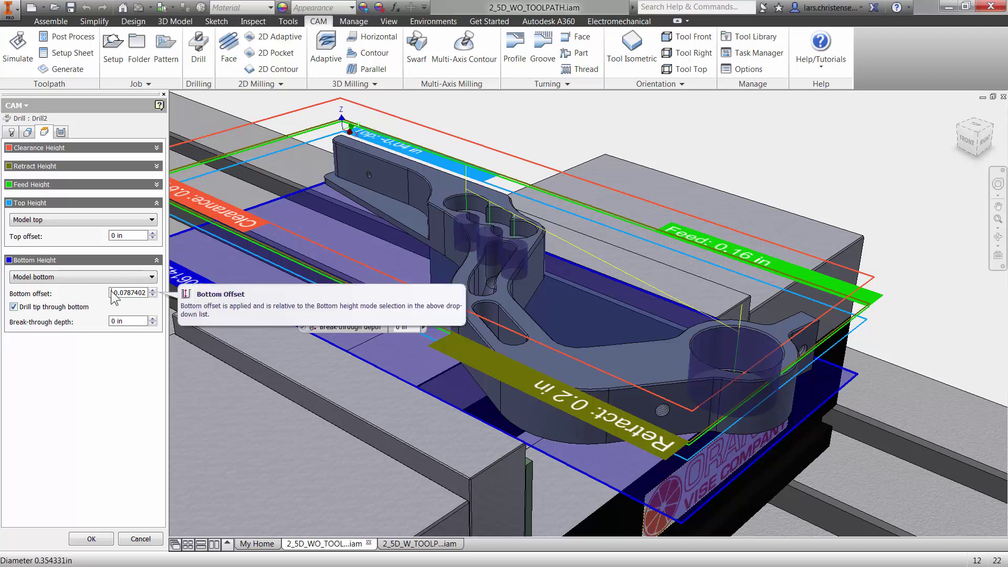
drag(112, 293, 155, 294)
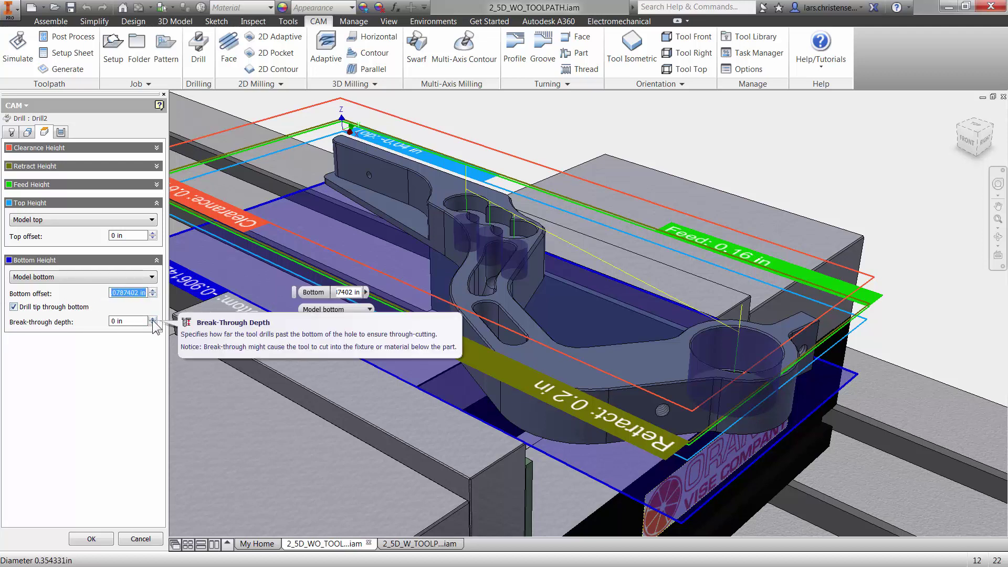
text(0.)
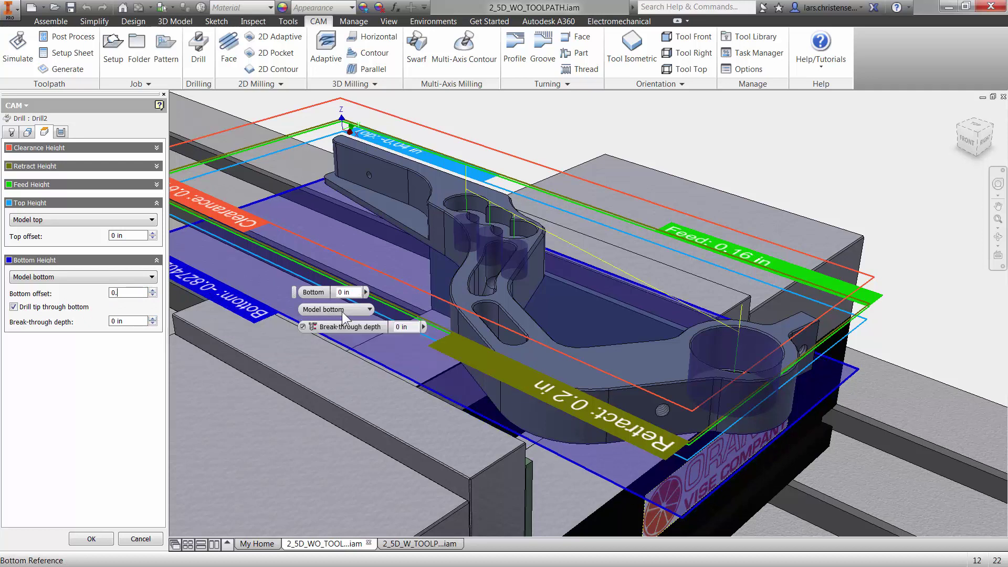
key(Tab)
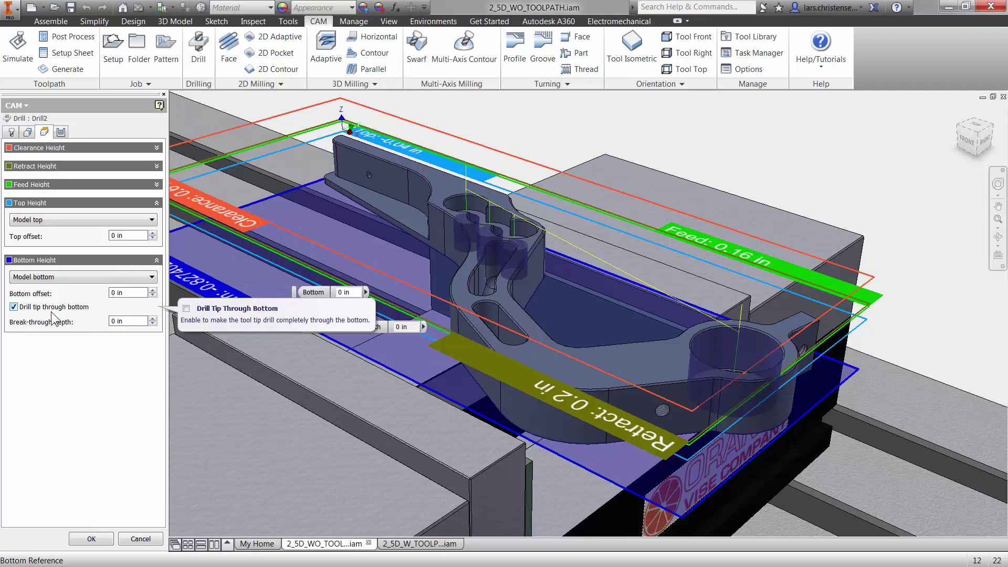
click(112, 321)
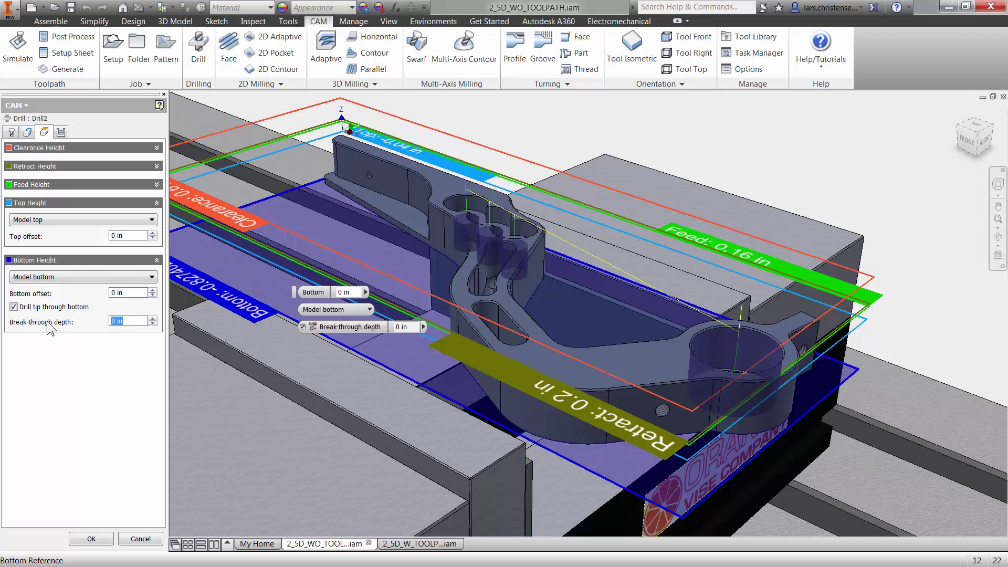
click(61, 132)
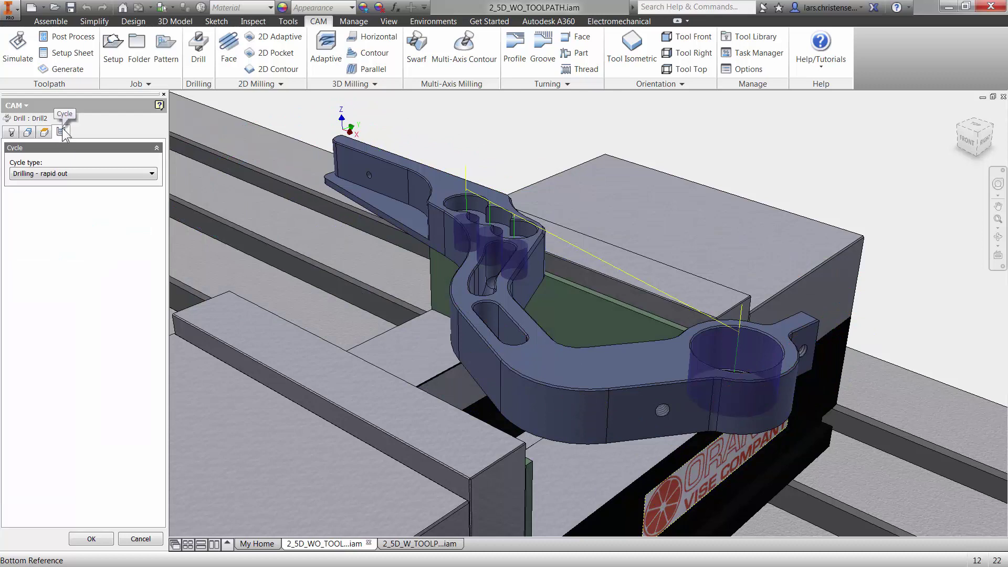
- Choose the Chip breaking – partial retract cycle for Drill2
click(69, 173)
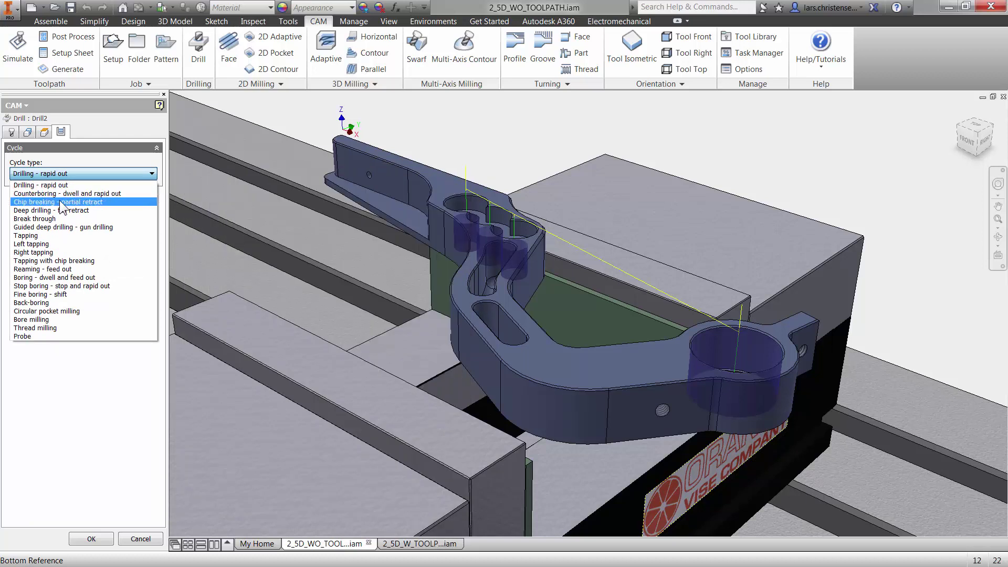
click(59, 202)
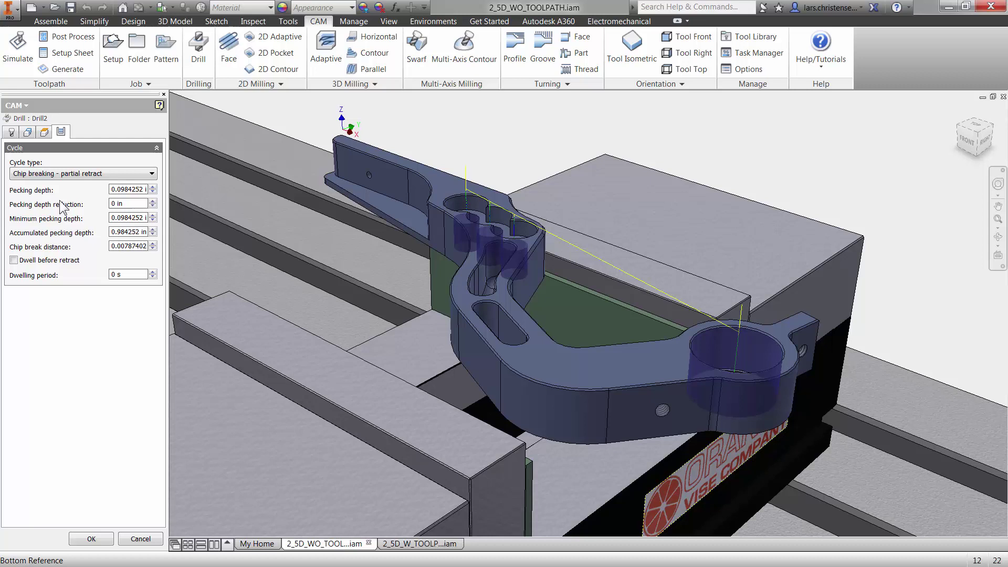
- Accept Drill2, then create a Circular operation from the 2D Milling slide-out
click(100, 537)
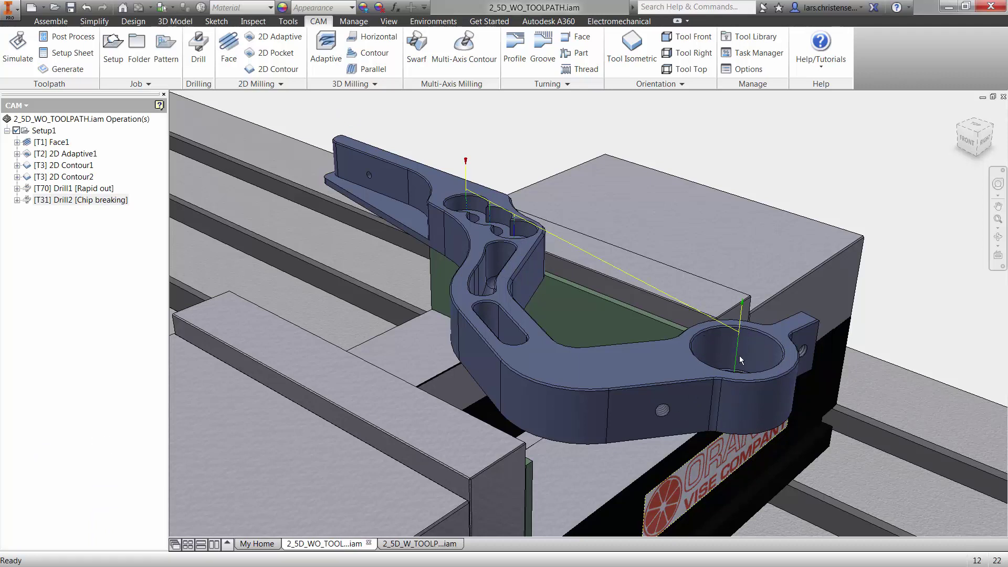
mouse_move(739, 355)
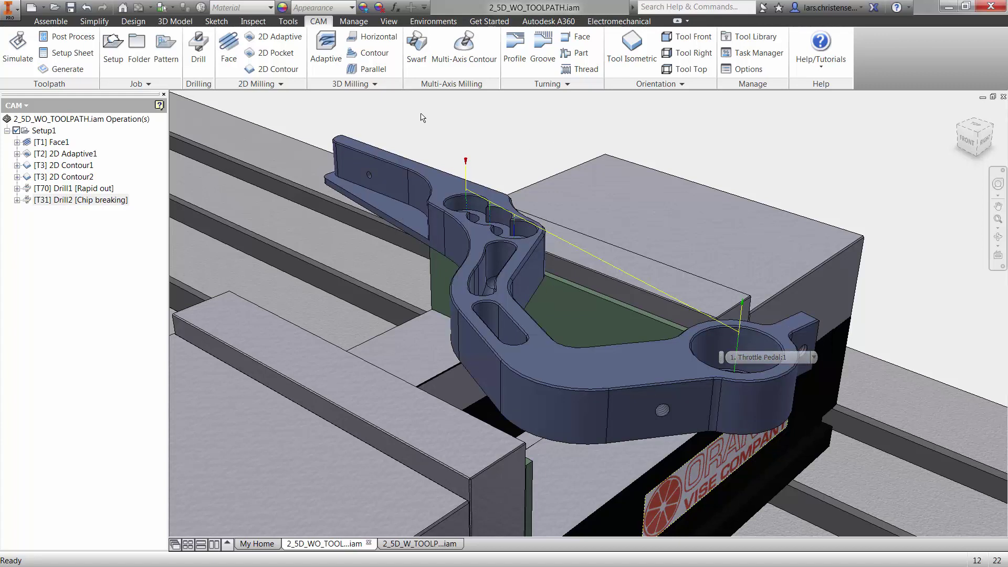
click(260, 86)
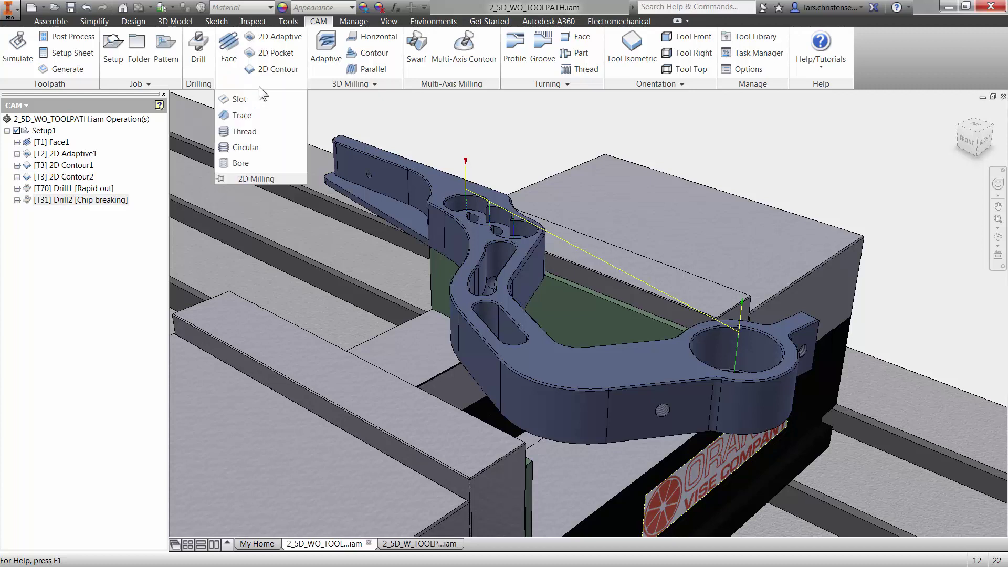
click(245, 147)
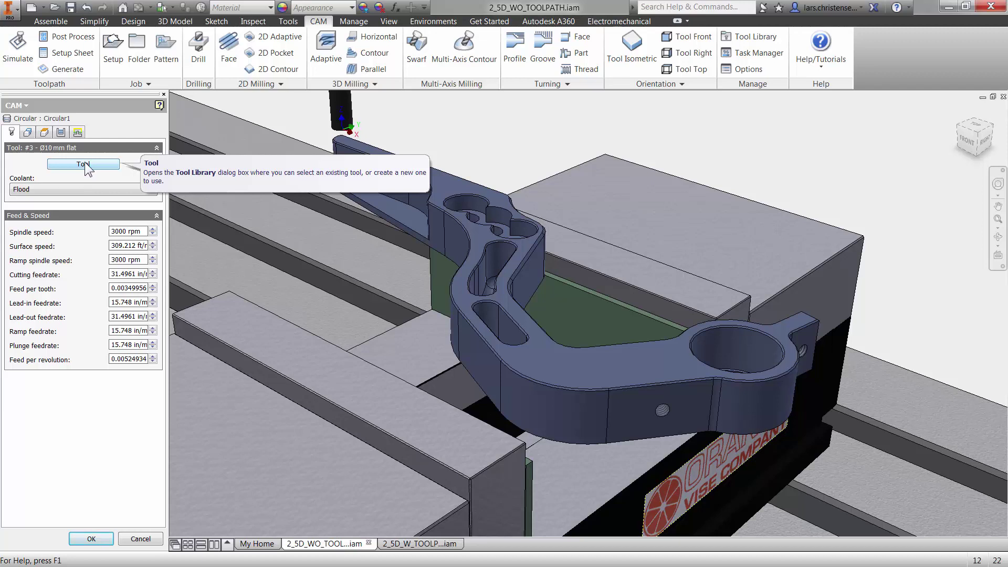
- Target the large bore face and enable multiple passes: 2 stepovers of 0.19685 in, Climb
click(29, 133)
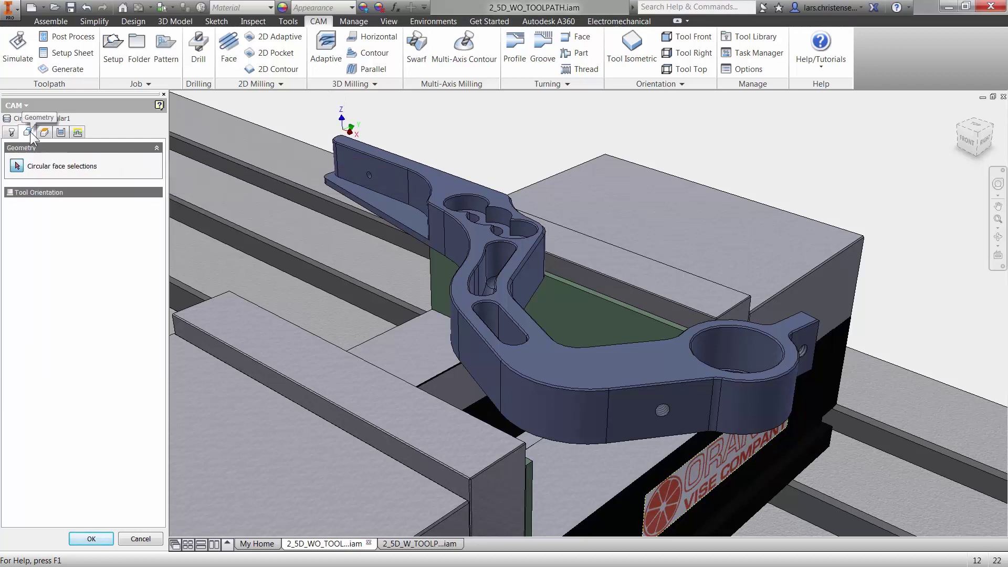
click(713, 336)
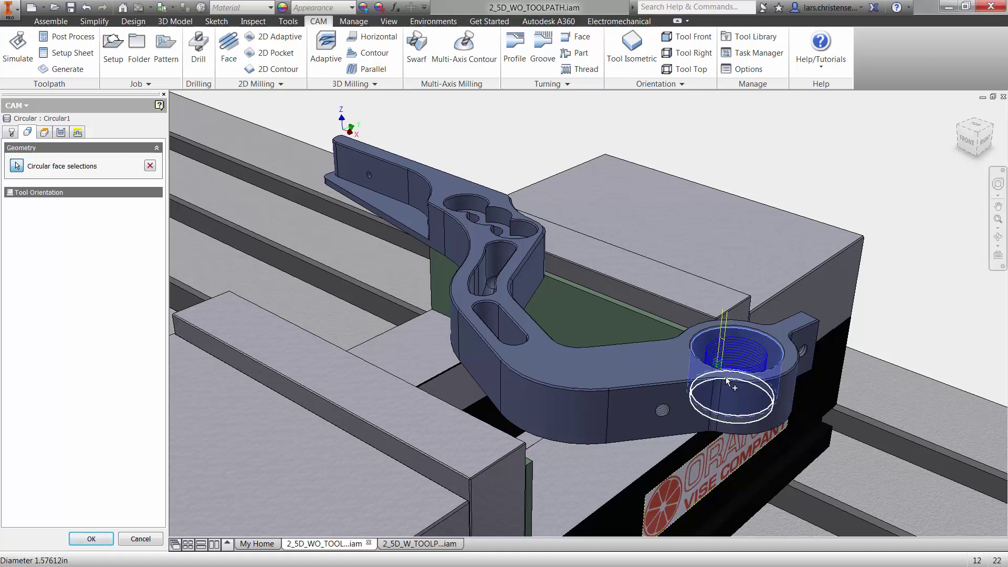
click(60, 132)
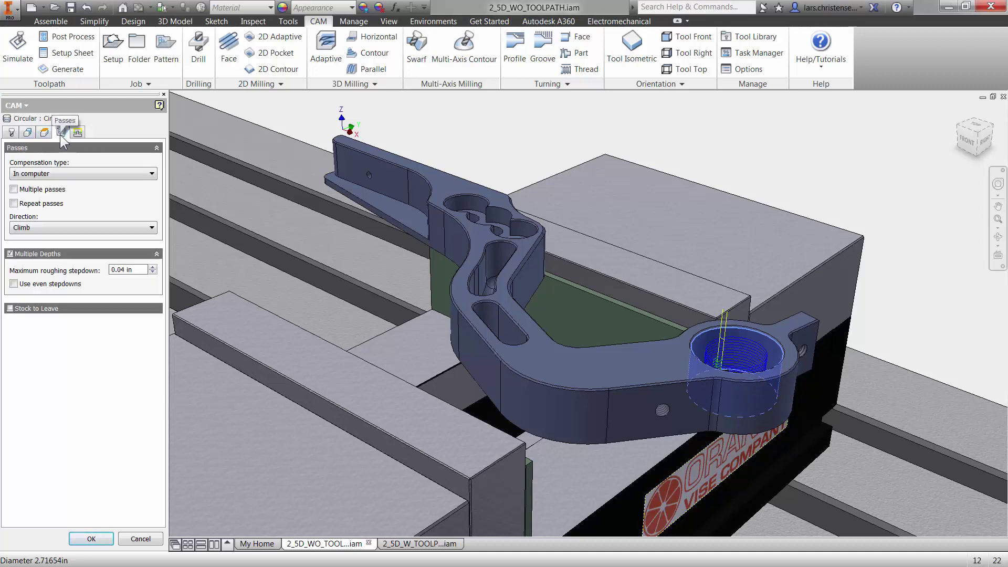
click(13, 190)
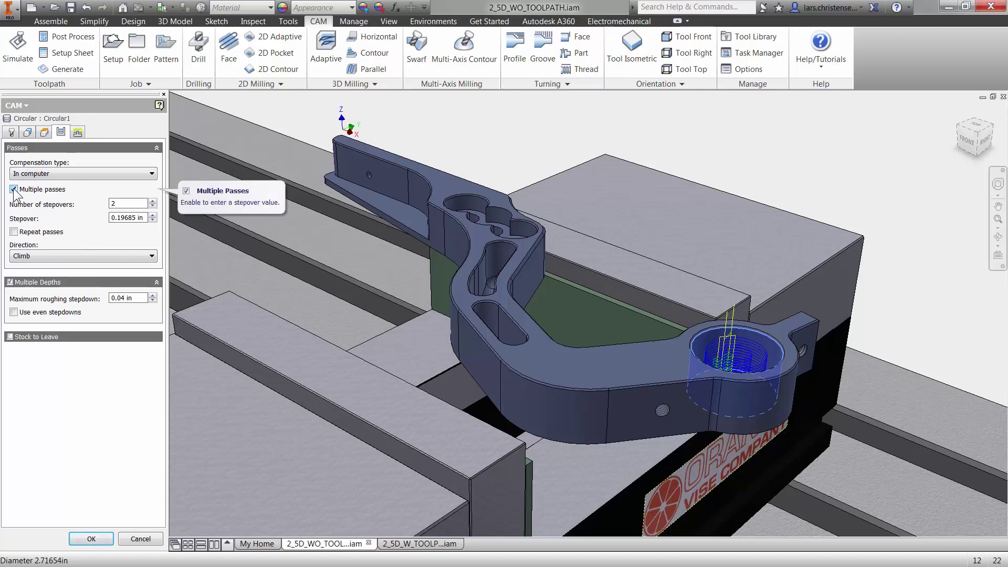
scroll(647, 355, down, 5)
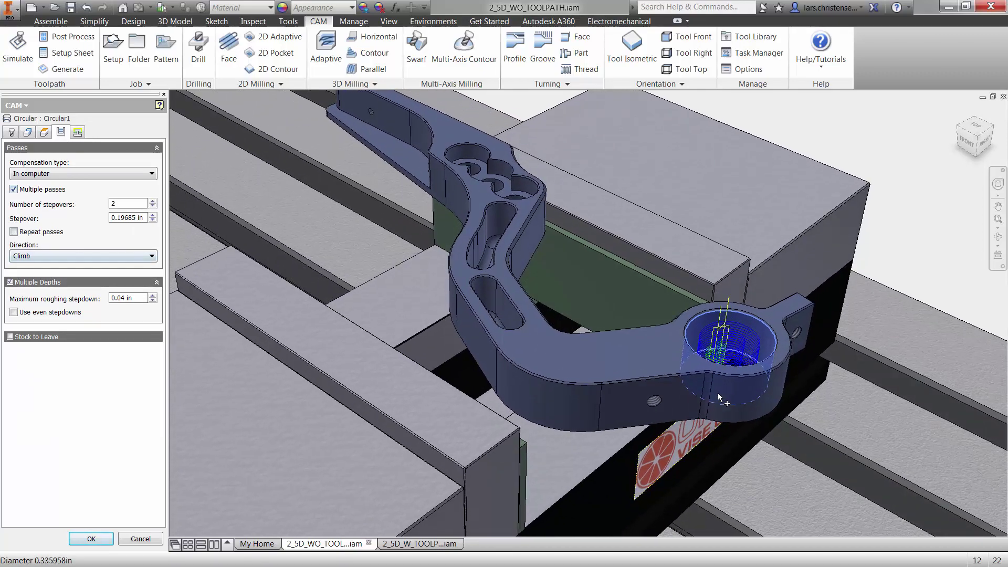
shift+middle_drag(719, 397, 734, 455)
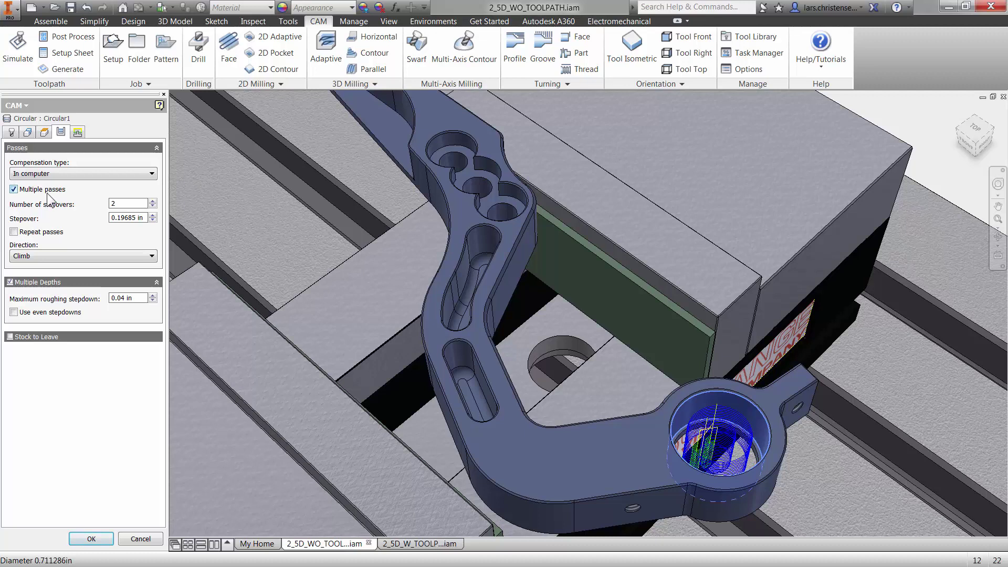
- Turn multiple passes off and enable Lead to center, comparing the toolpath with it toggled
click(19, 188)
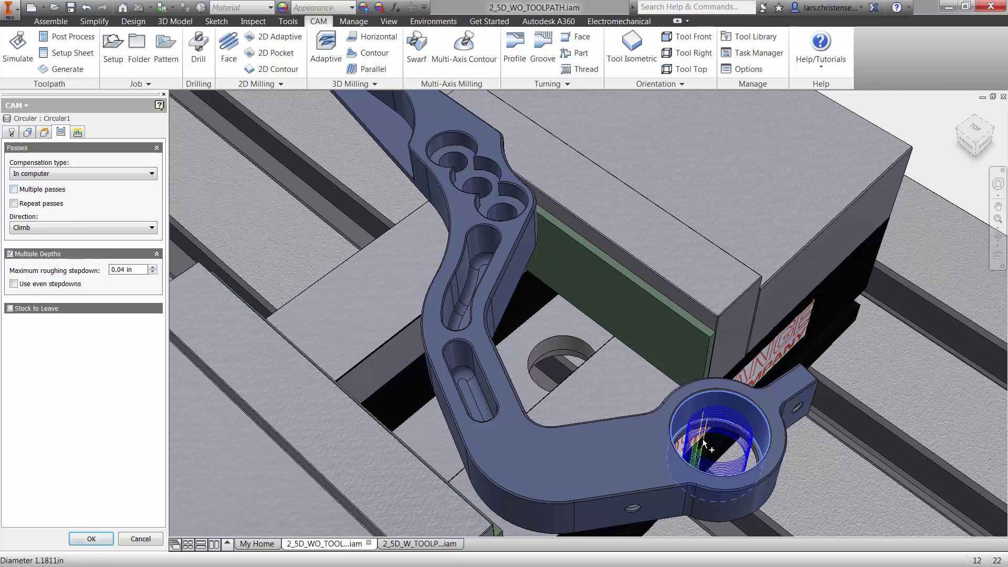
scroll(704, 445, down, 5)
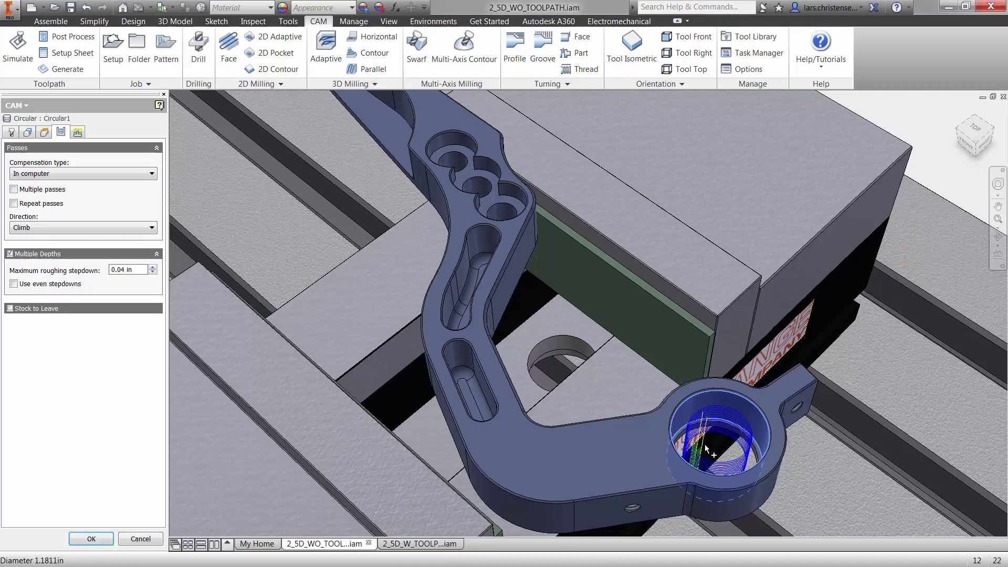
scroll(654, 420, down, 3)
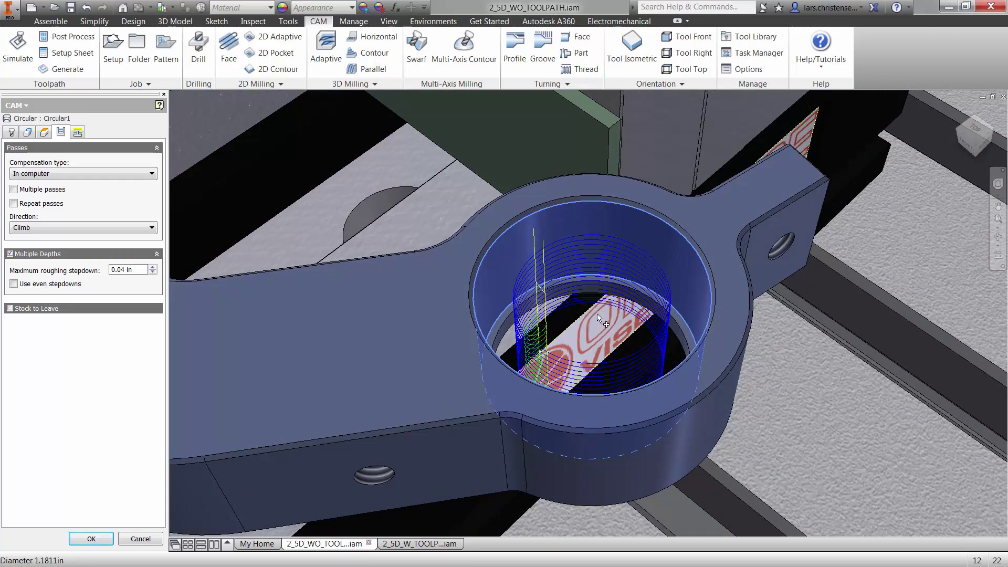
click(79, 130)
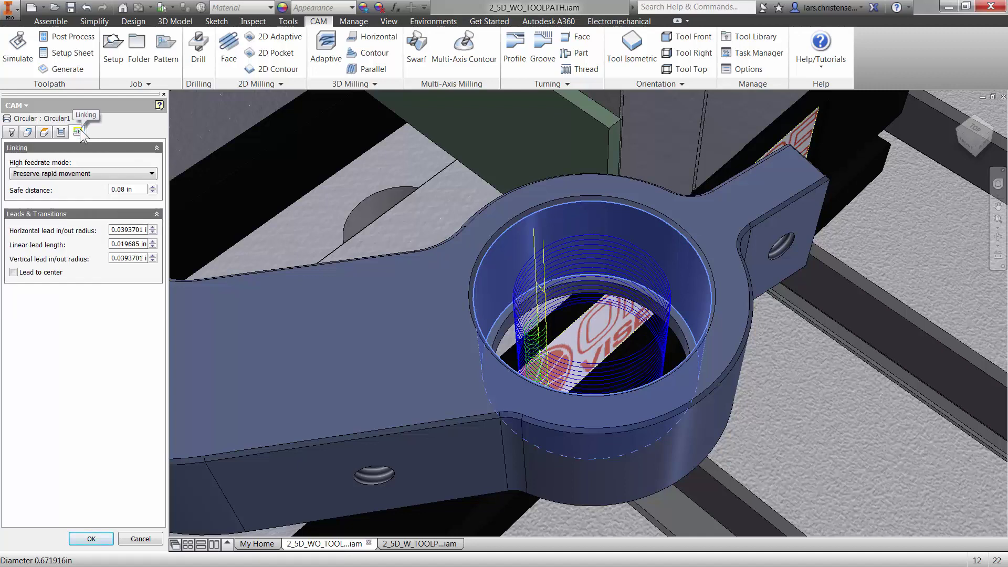
click(13, 272)
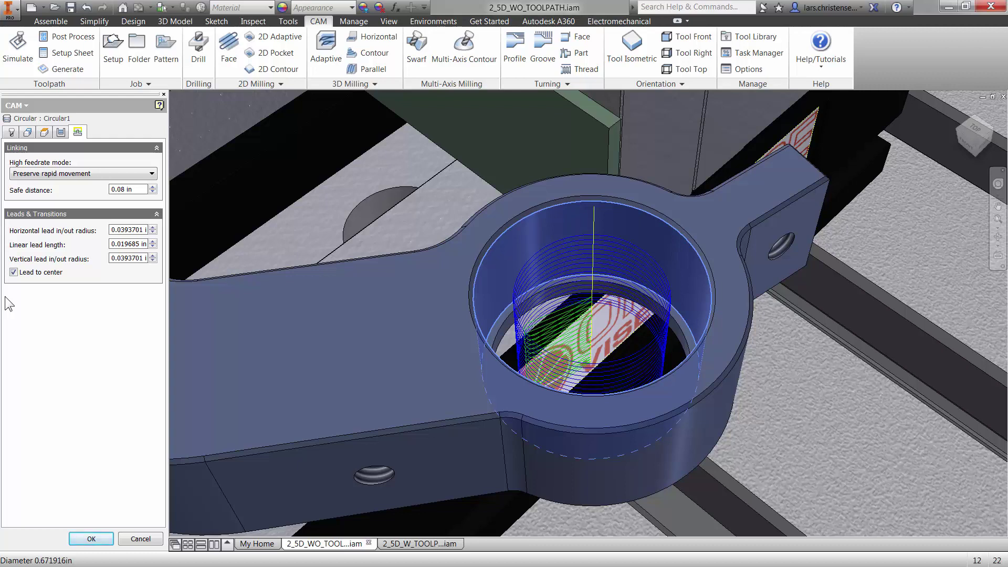
click(14, 272)
click(14, 273)
click(15, 272)
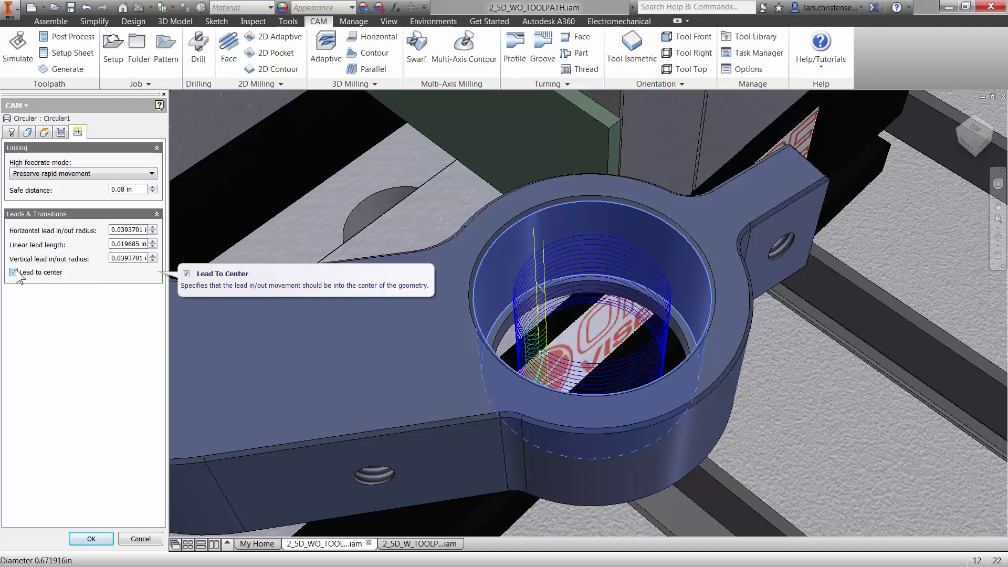
click(15, 272)
click(14, 272)
click(15, 272)
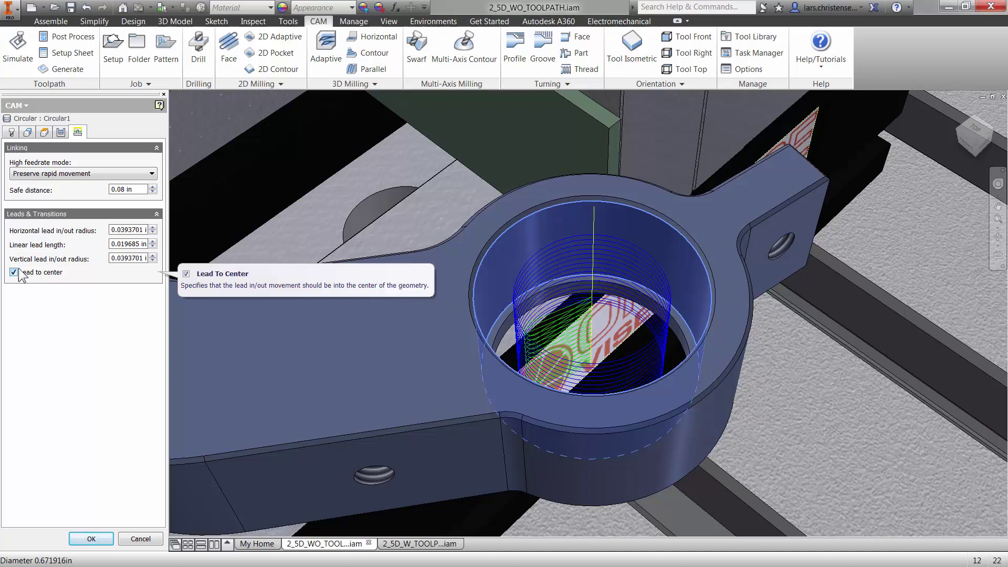
- Re-enable multiple passes and save the operation as [T3] Circular1
click(61, 131)
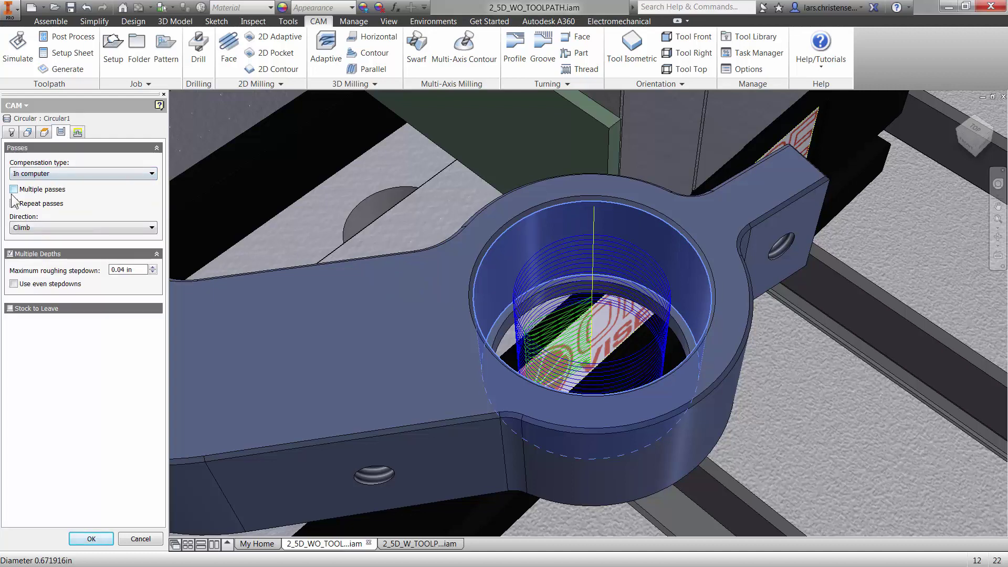
click(14, 192)
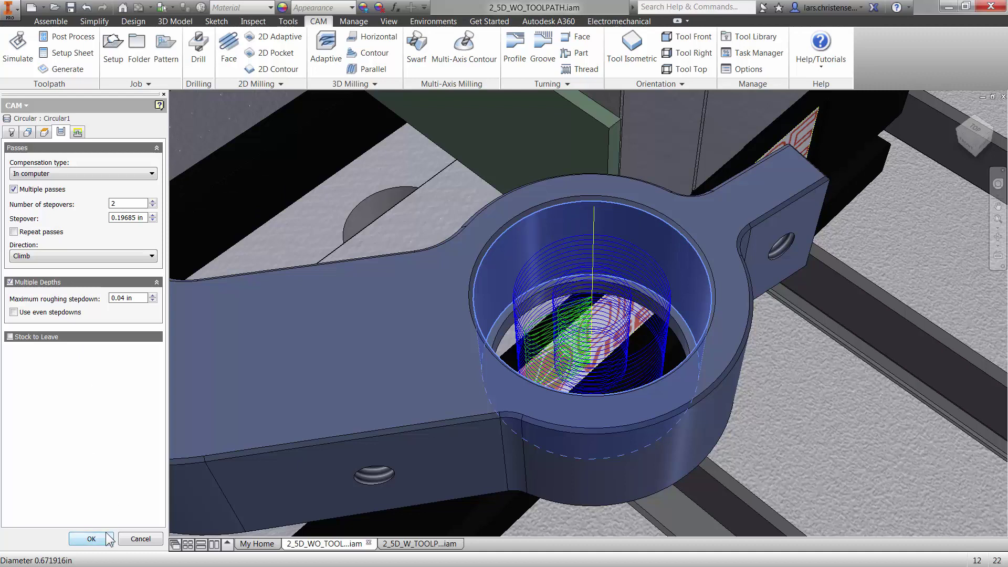
click(91, 539)
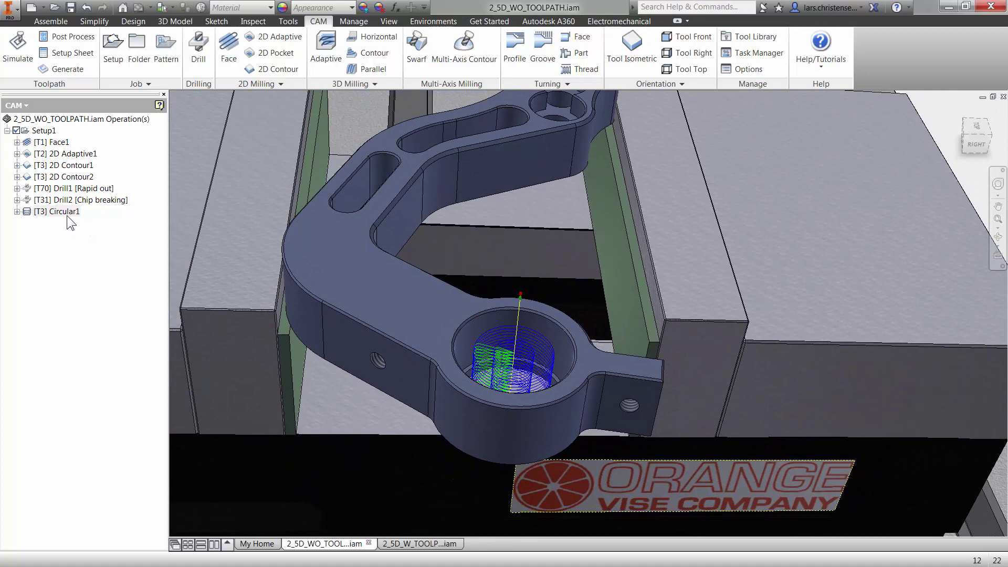
click(69, 211)
shift+middle_drag(368, 389, 555, 351)
scroll(524, 346, up, 5)
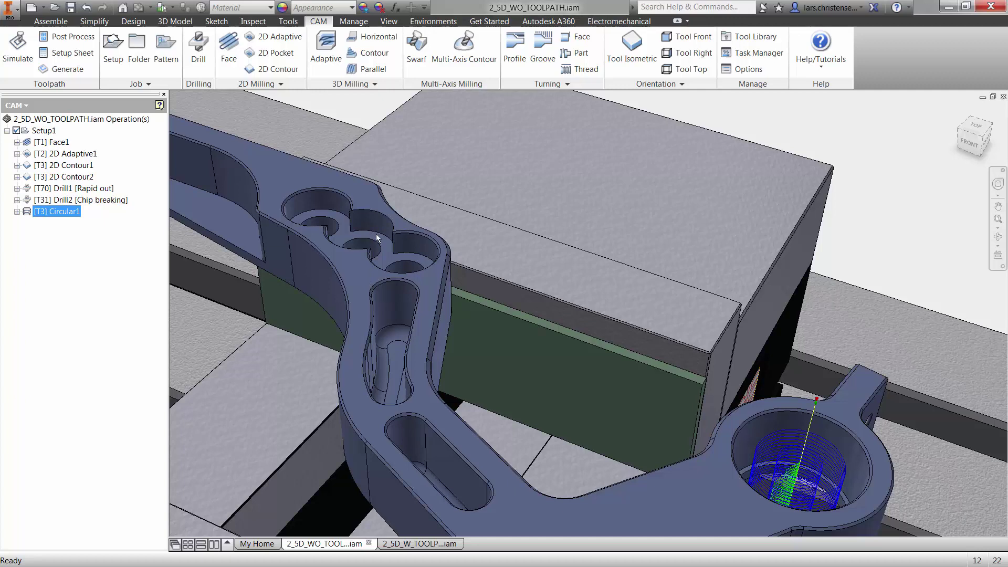
- Create 2D Contour3 using tool #4, the Ø5mm flat mill from the Tutorial library
click(287, 71)
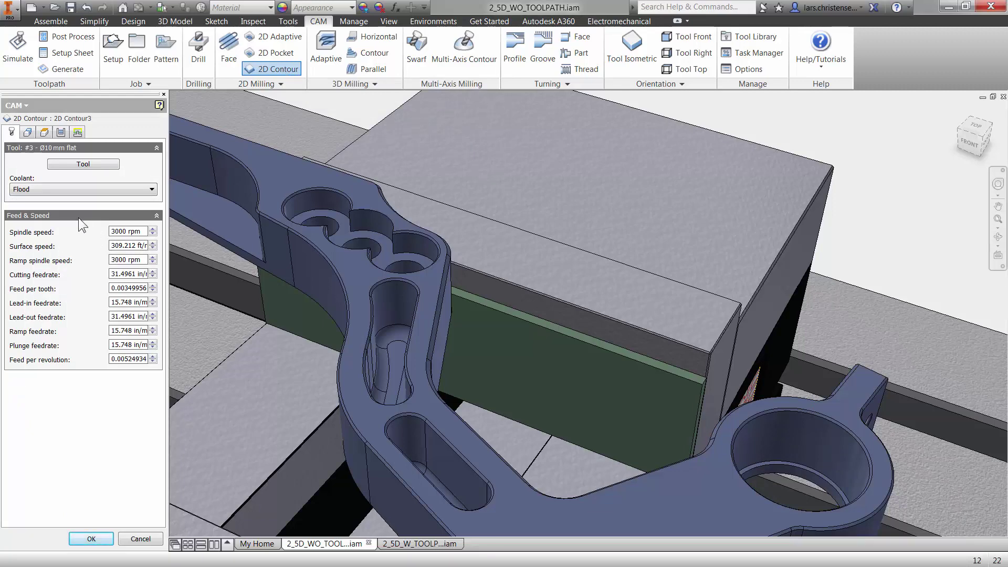
click(69, 165)
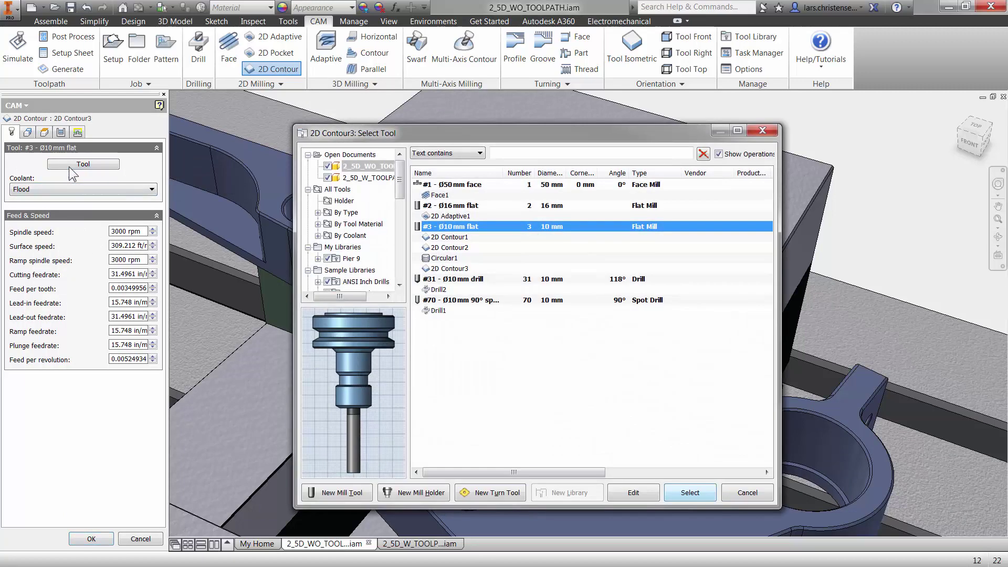
drag(400, 164, 407, 270)
click(356, 282)
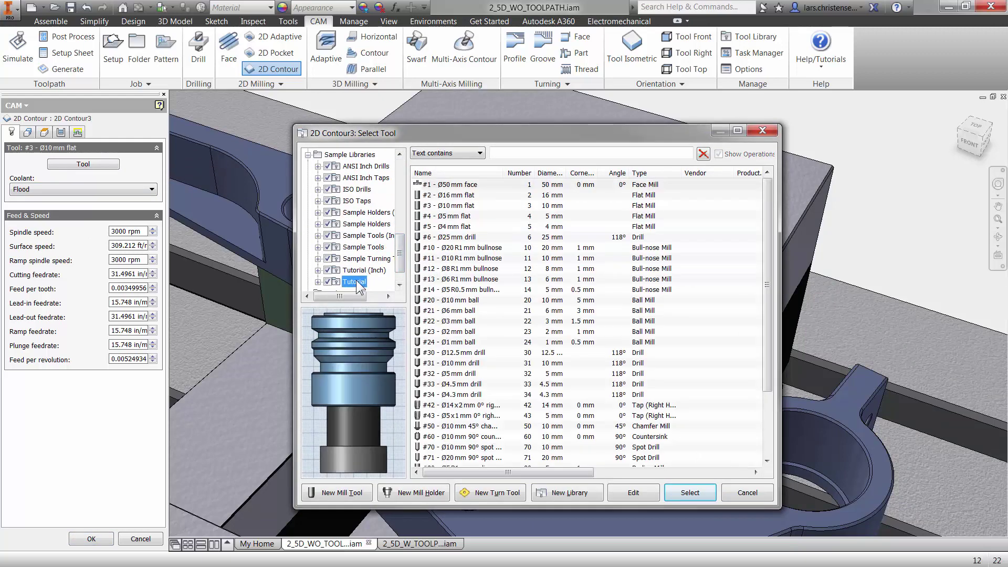
click(447, 217)
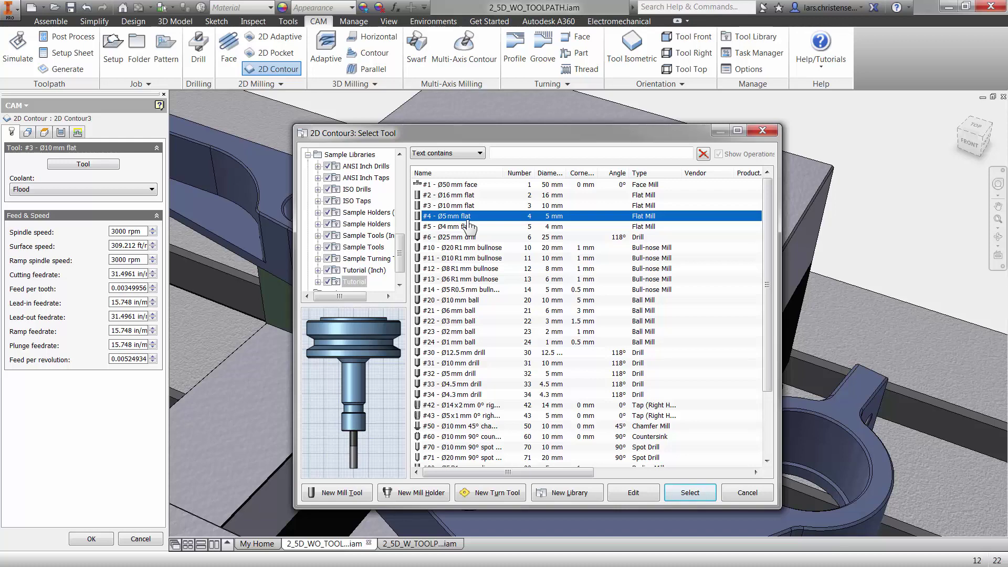
click(620, 495)
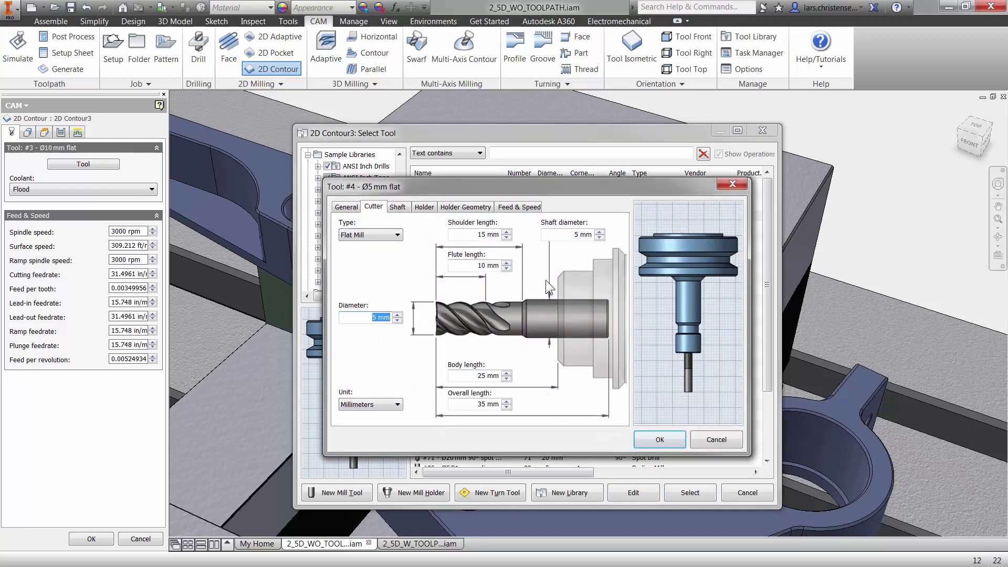
click(717, 441)
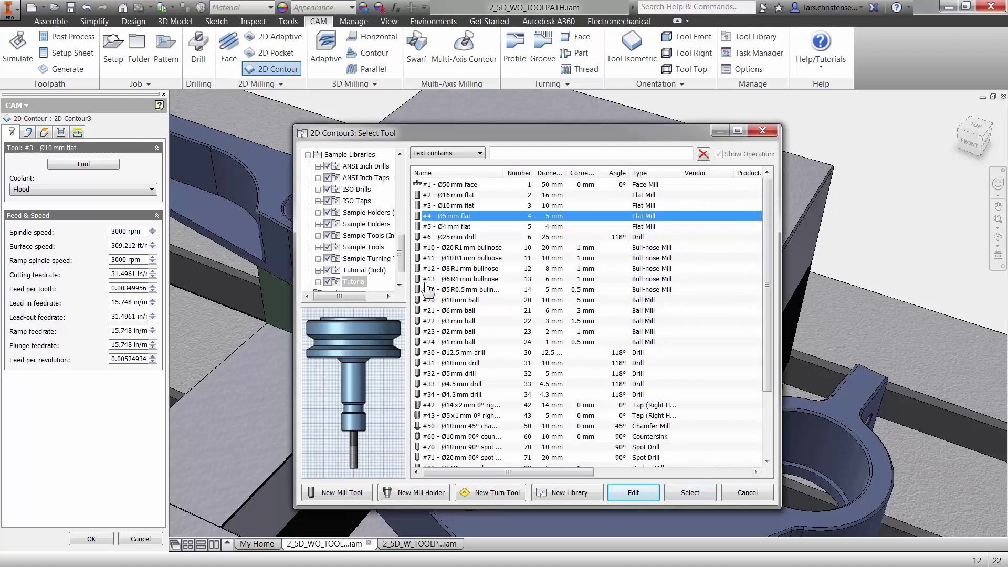
click(688, 491)
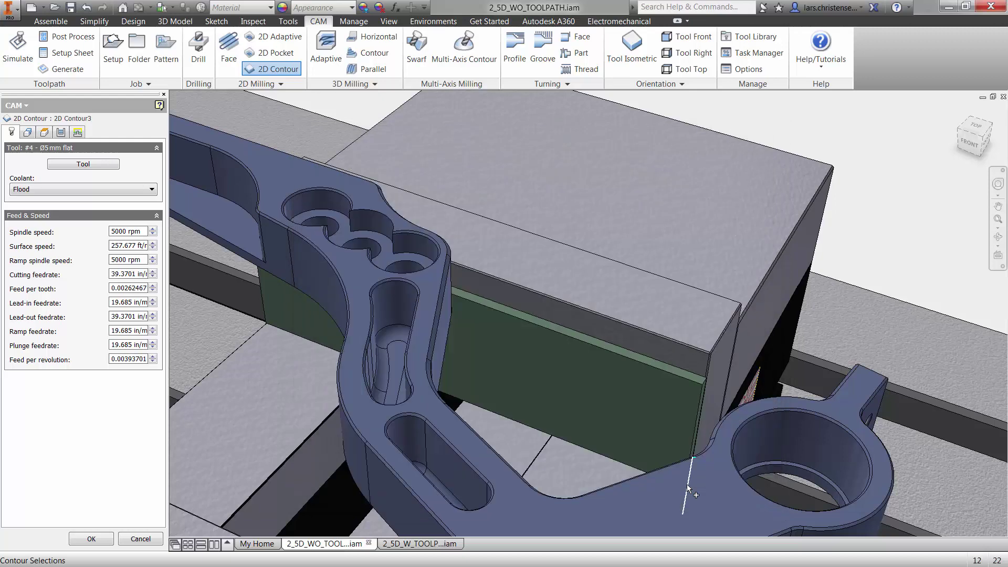
- Contour around the three counterbore holes with 2 finishing passes and save it as [T4] 2D Contour3
click(29, 134)
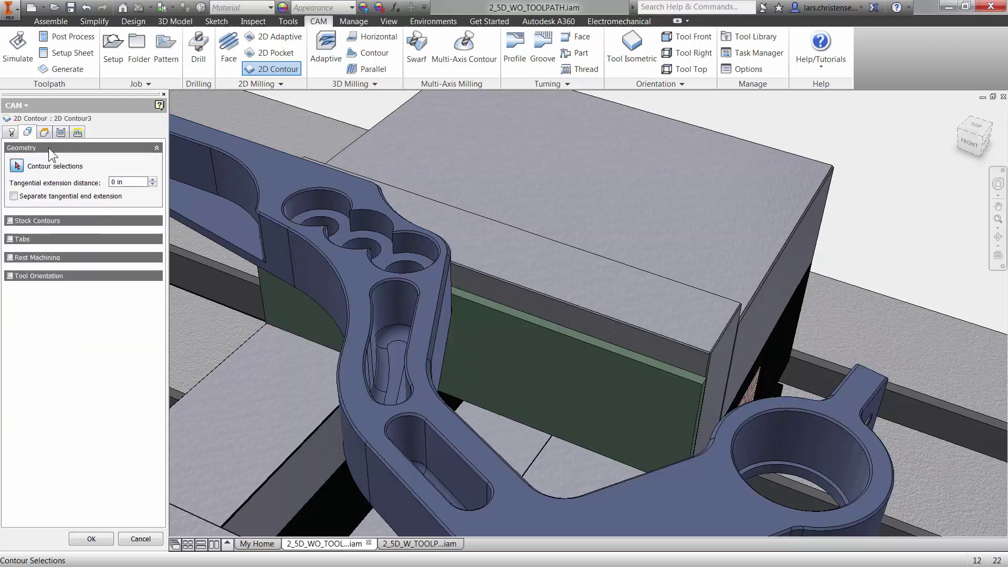
click(367, 235)
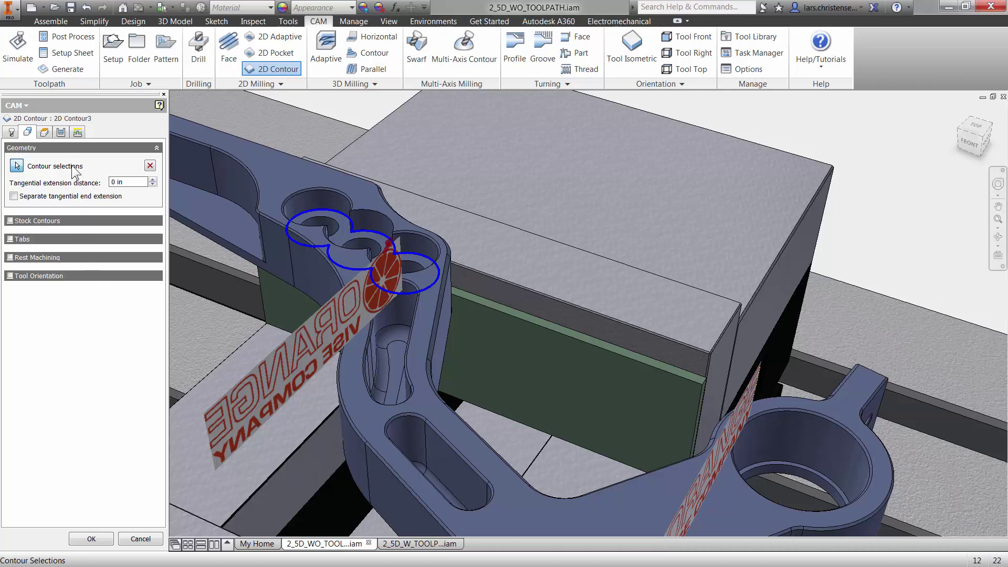
click(61, 133)
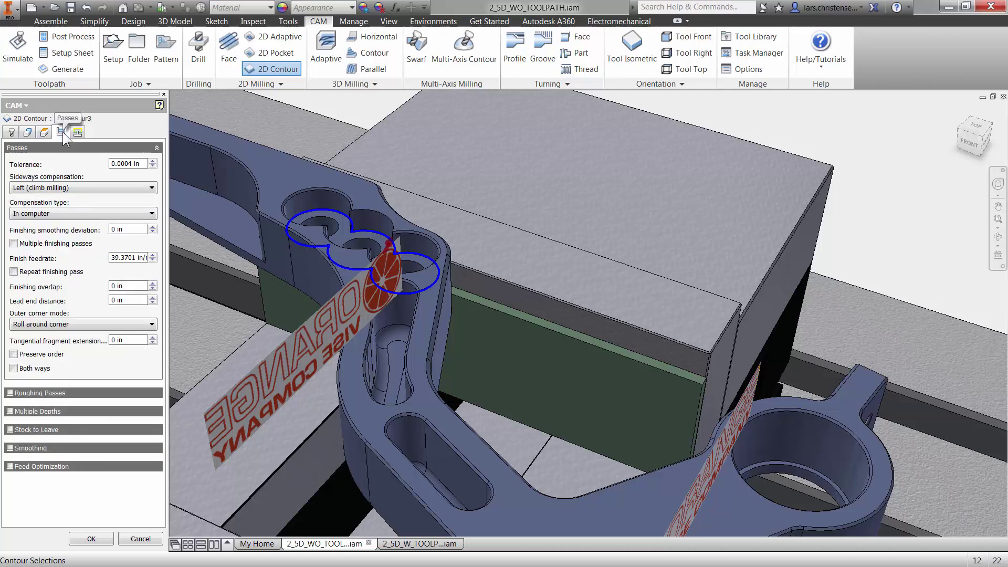
click(15, 243)
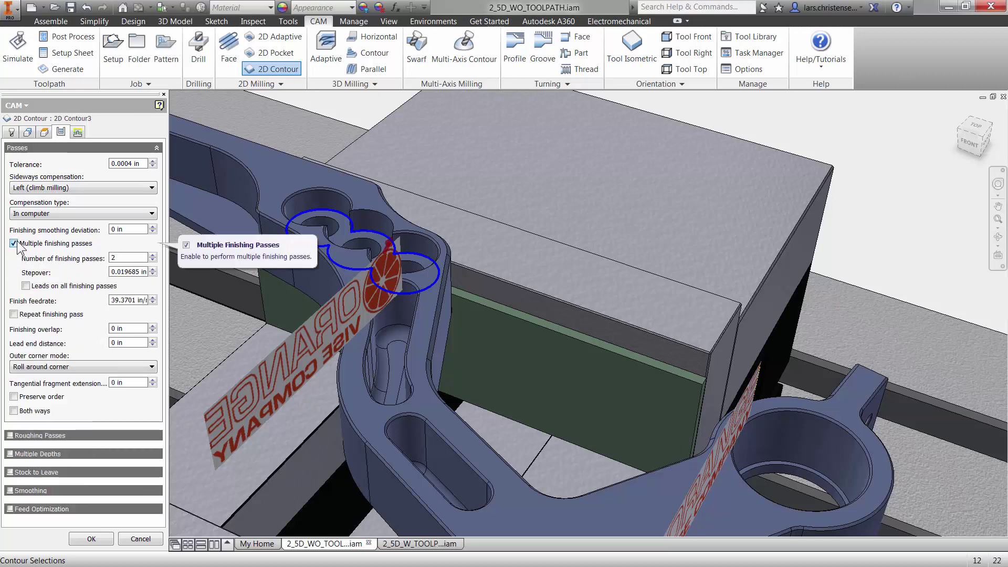
click(100, 539)
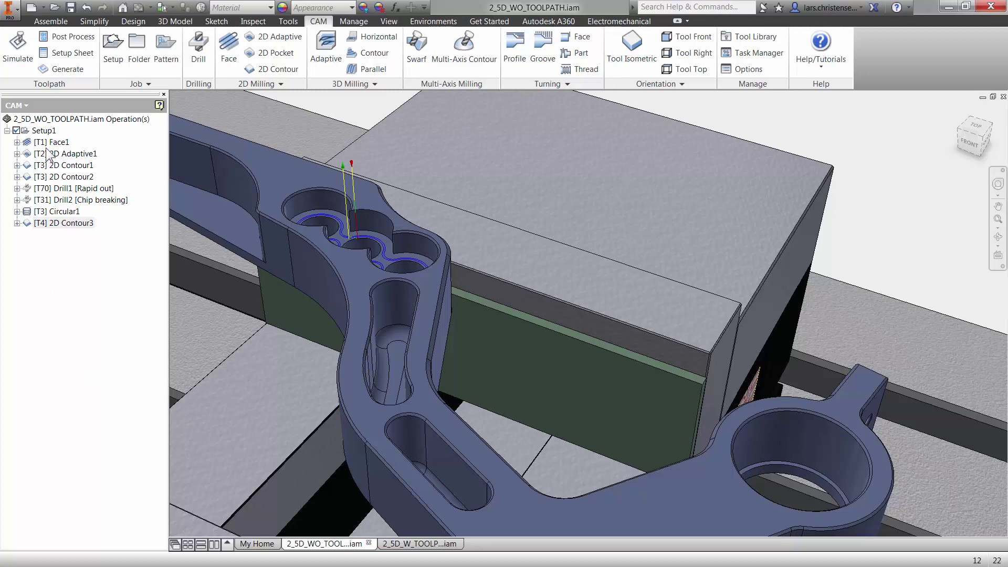
click(46, 131)
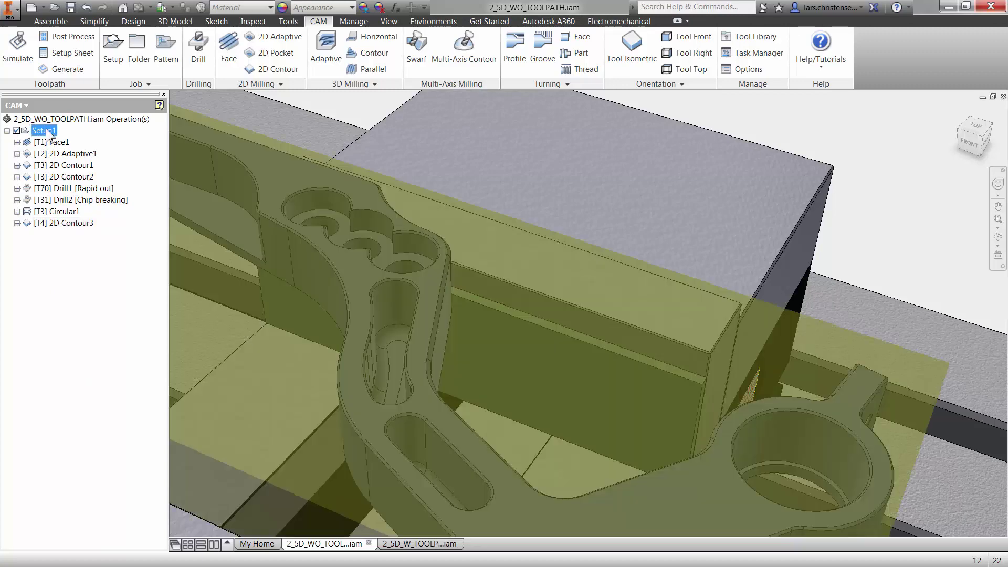
click(20, 59)
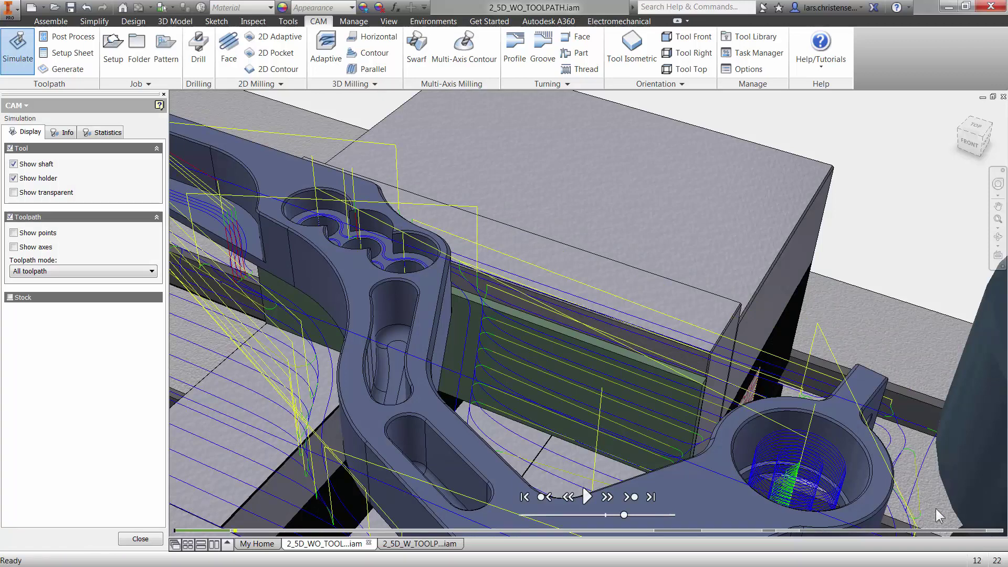
mouse_move(961, 531)
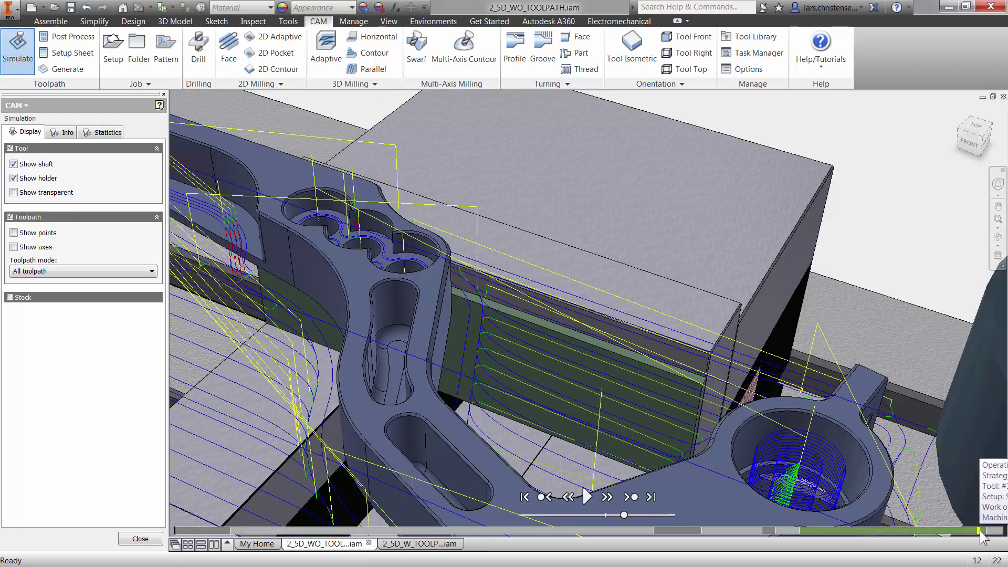
click(980, 530)
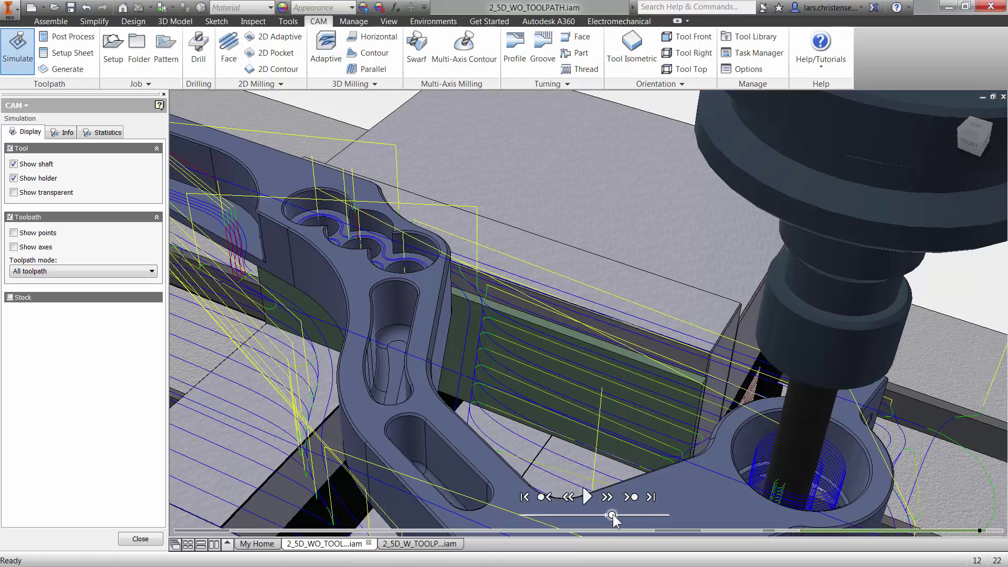
click(9, 297)
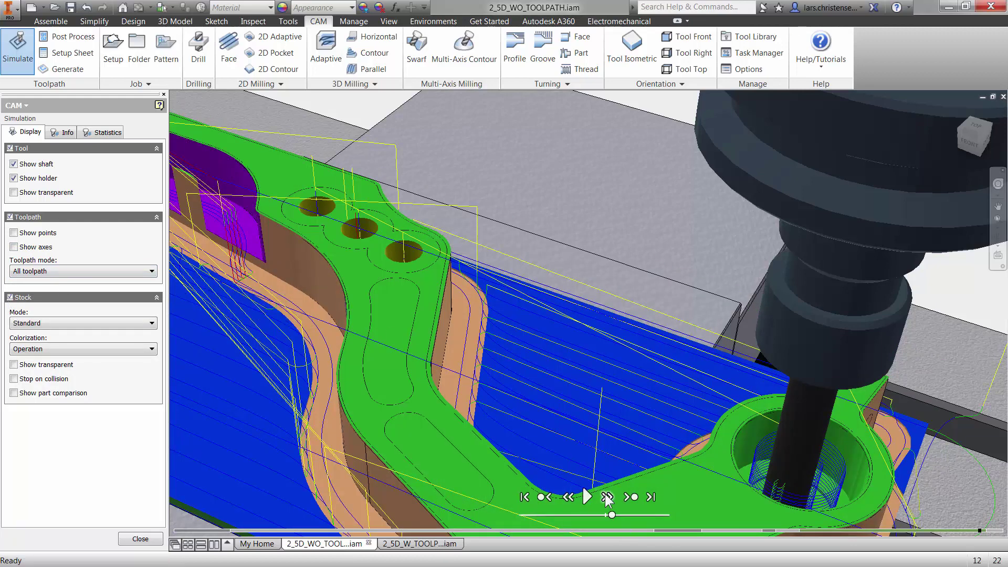
click(591, 496)
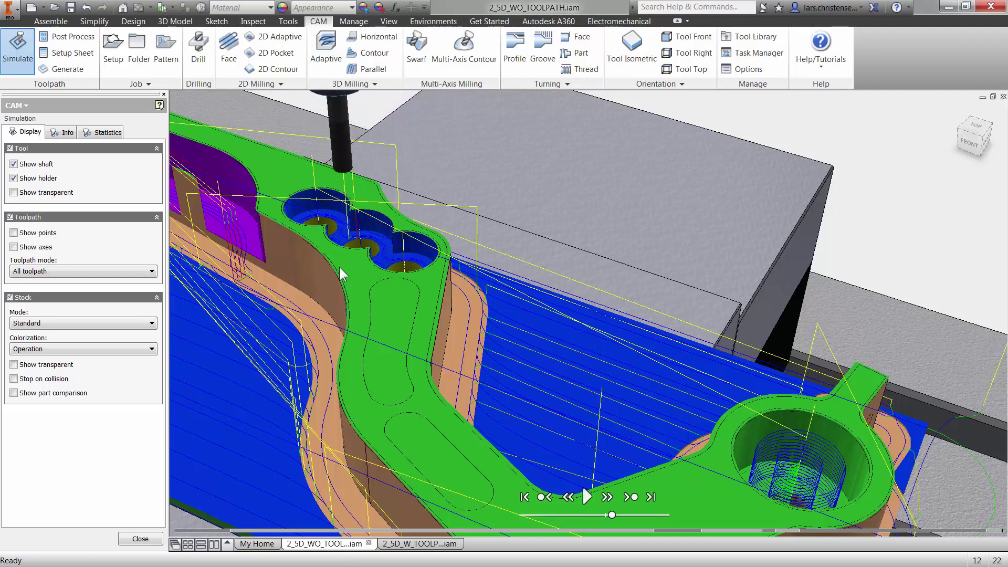
click(141, 538)
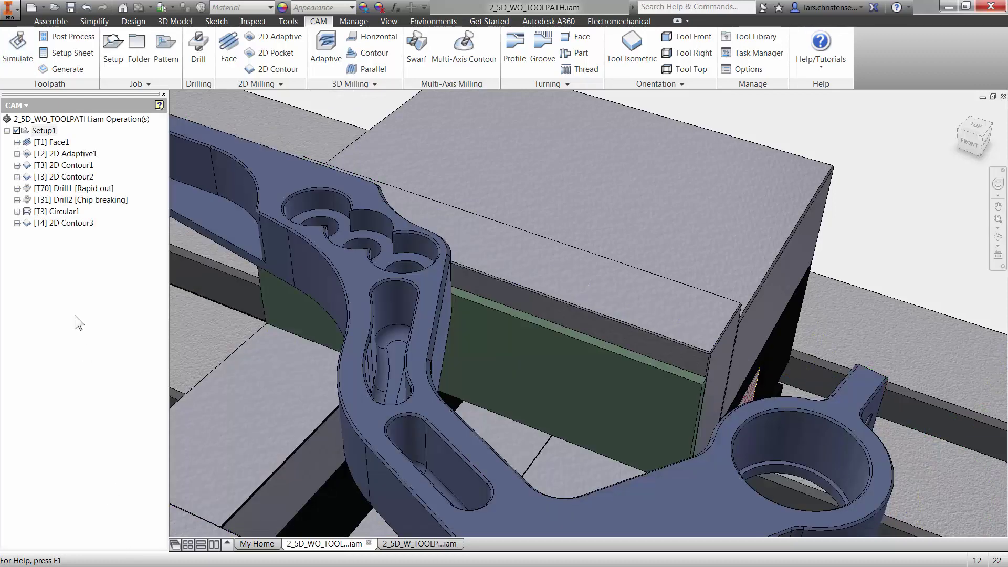
right_click(58, 225)
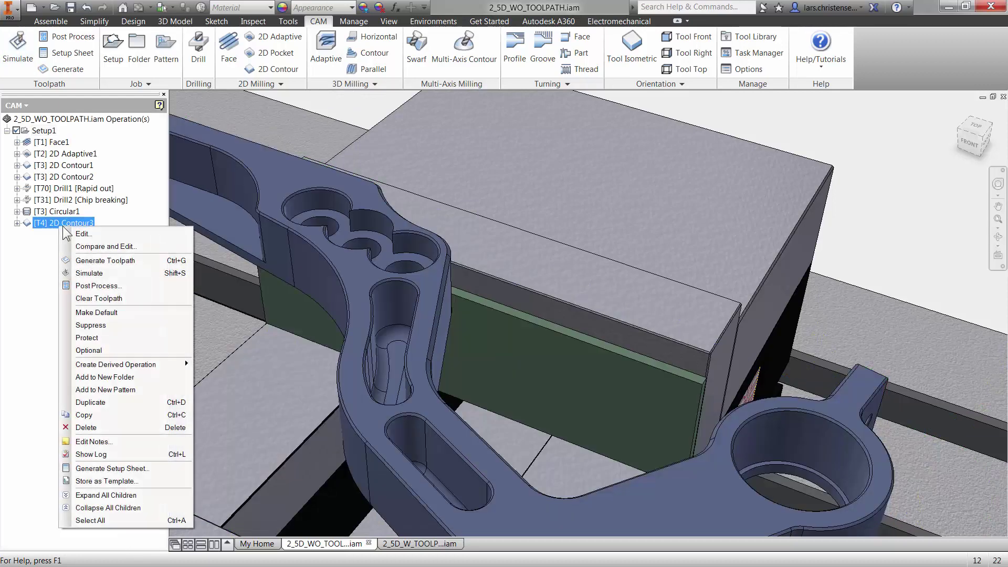
click(76, 232)
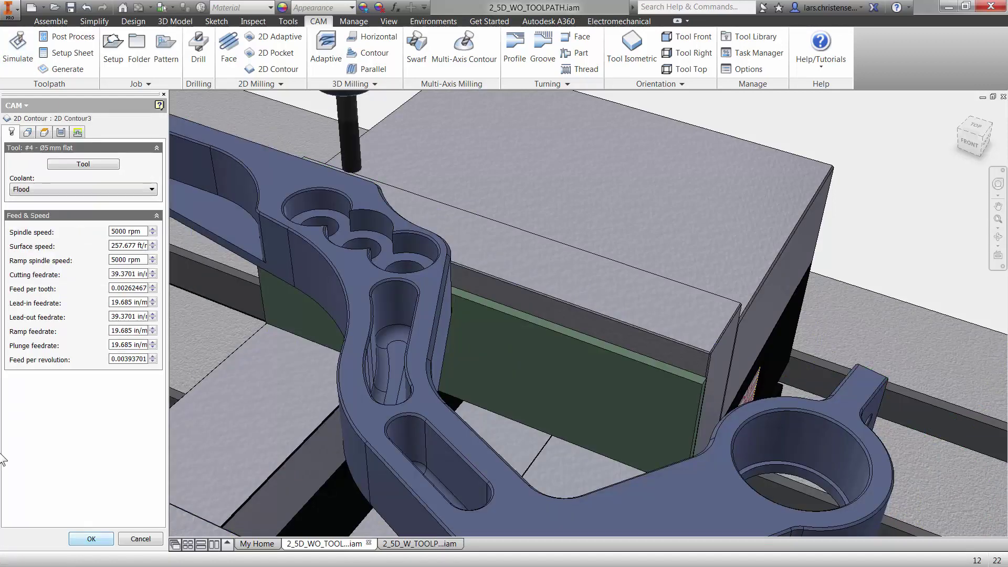
click(62, 133)
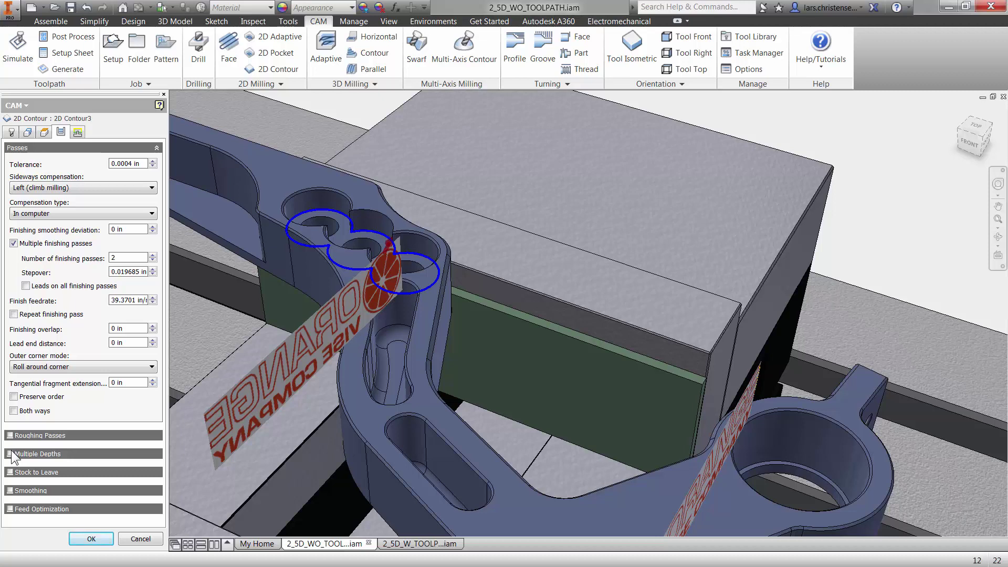
mouse_move(11, 457)
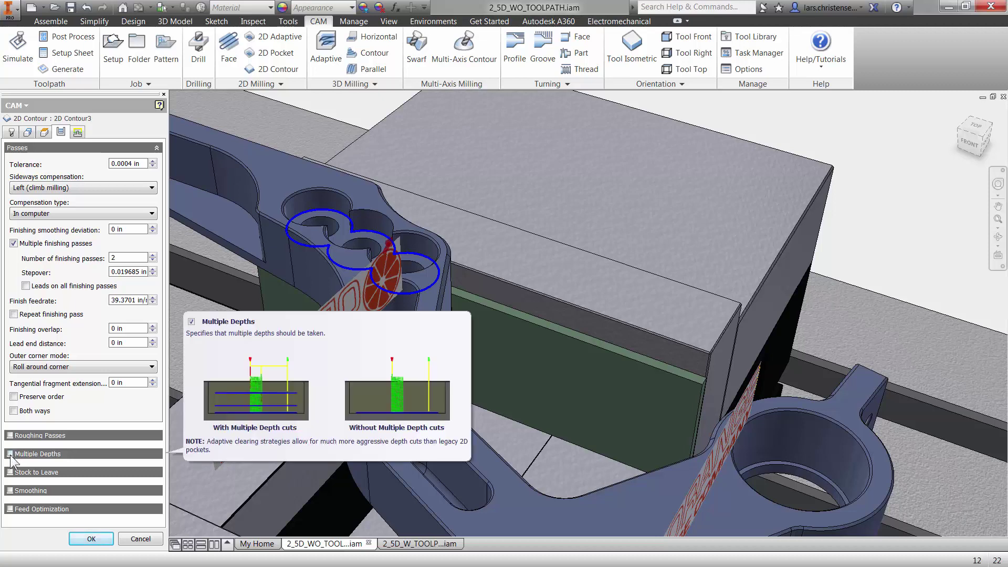
click(144, 543)
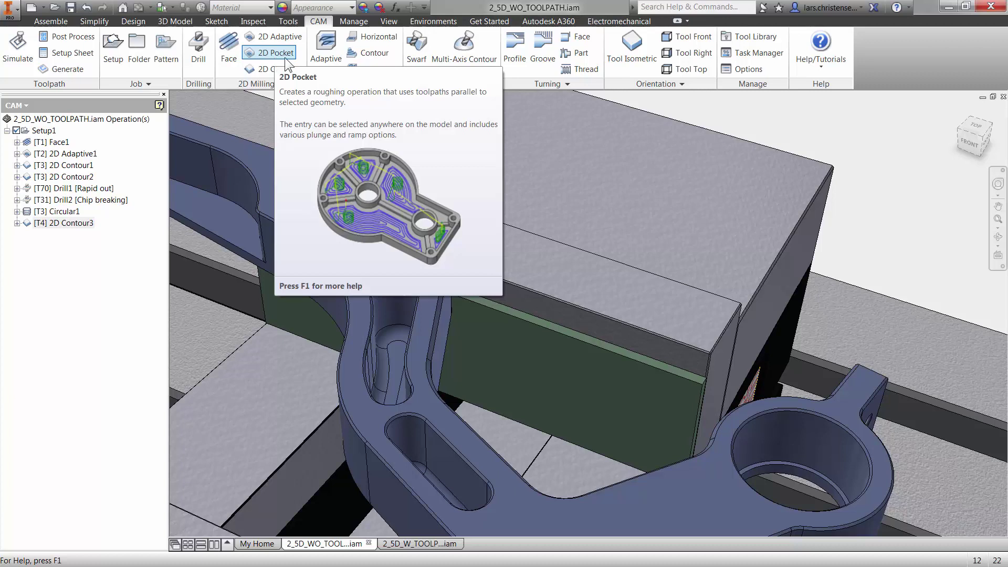
- Create 2D Pocket1 on the two slot faces with multiple depth cuts enabled
click(287, 55)
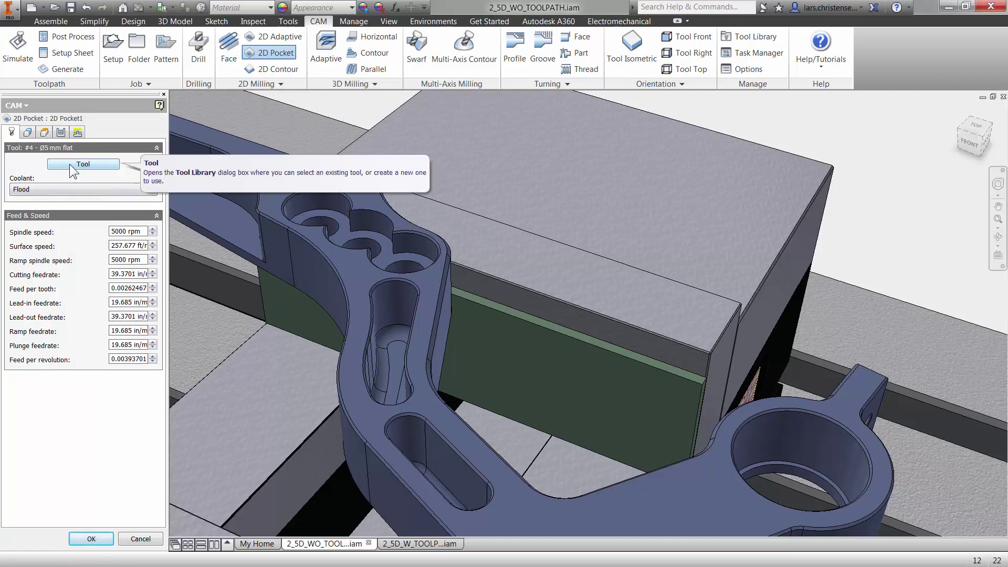
click(28, 133)
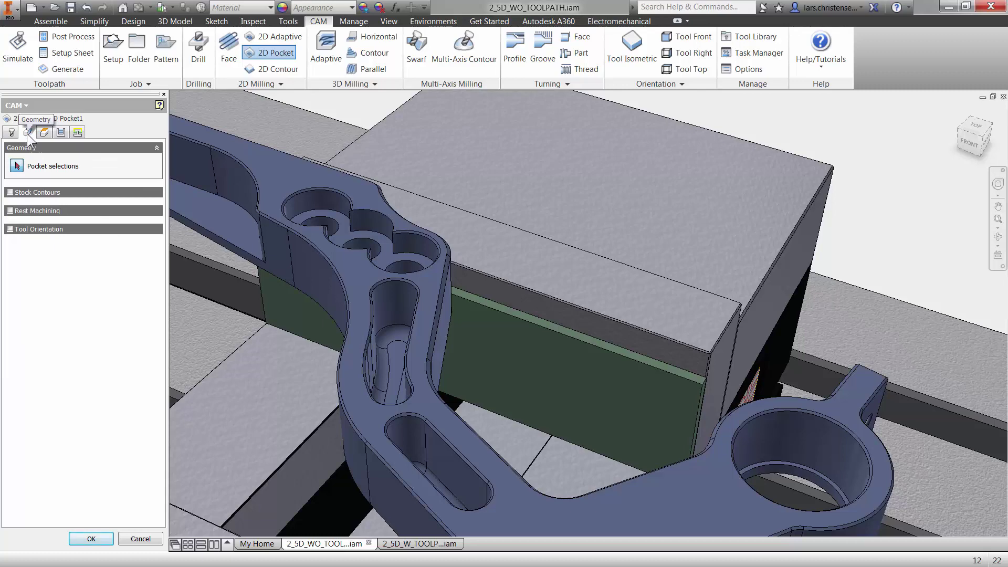
click(385, 331)
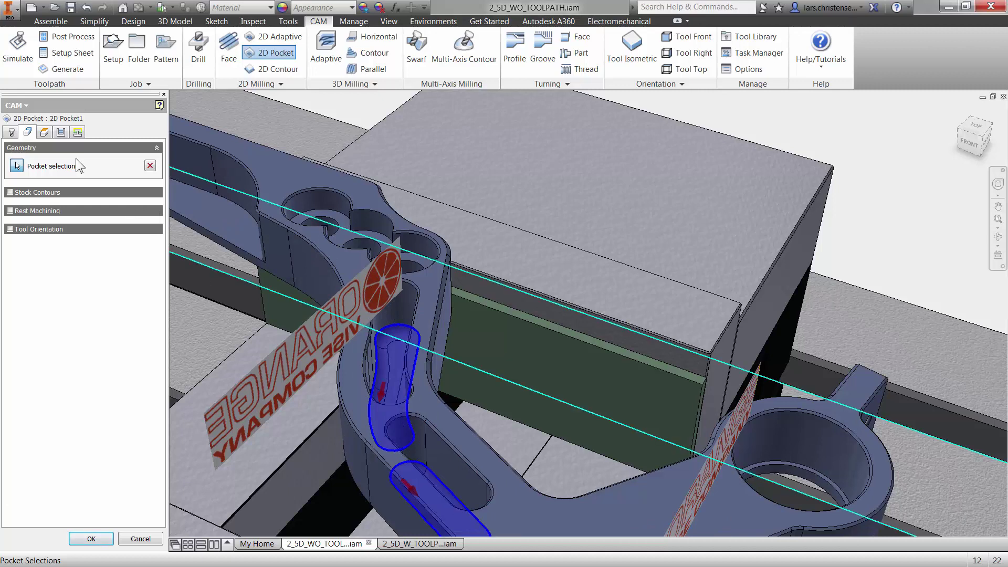
click(61, 133)
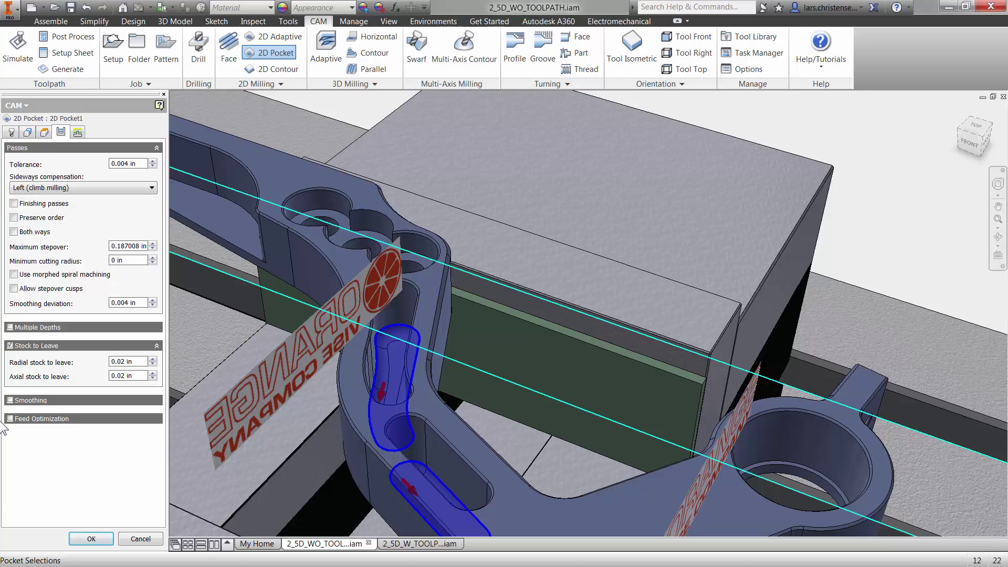
click(13, 326)
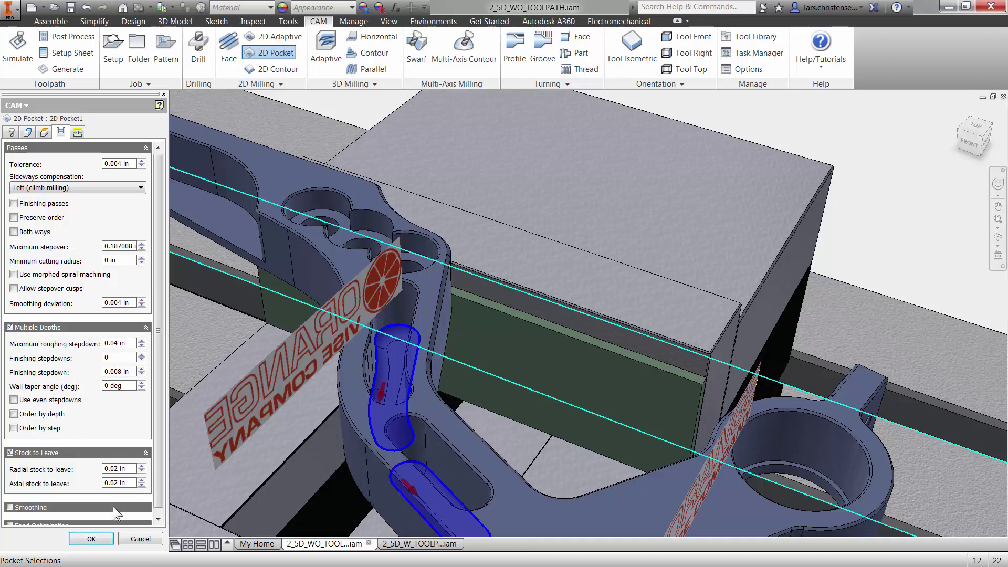
click(92, 539)
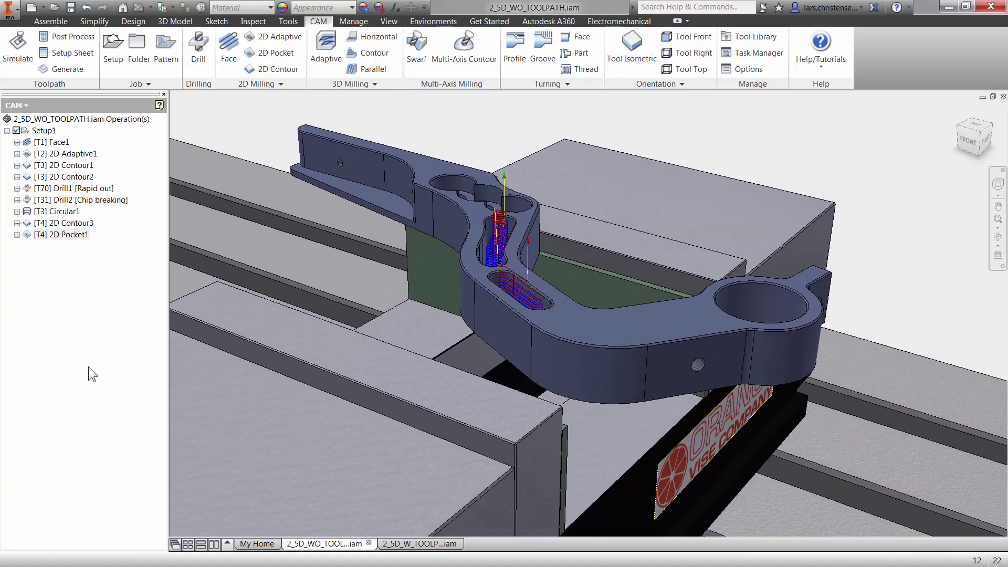
- Simulate all Setup1 toolpaths in Tail mode and speed up the playback
click(46, 131)
click(18, 52)
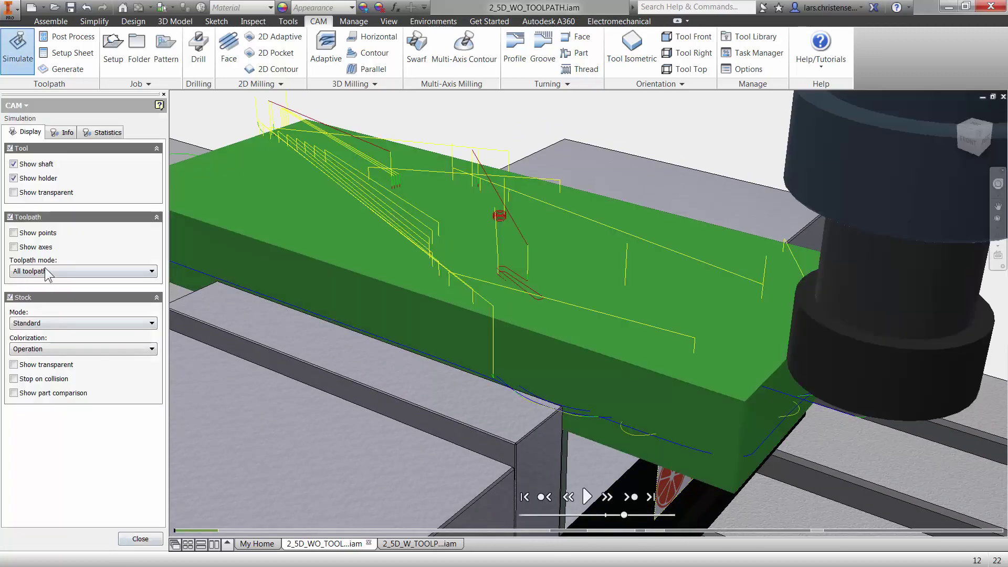
click(45, 269)
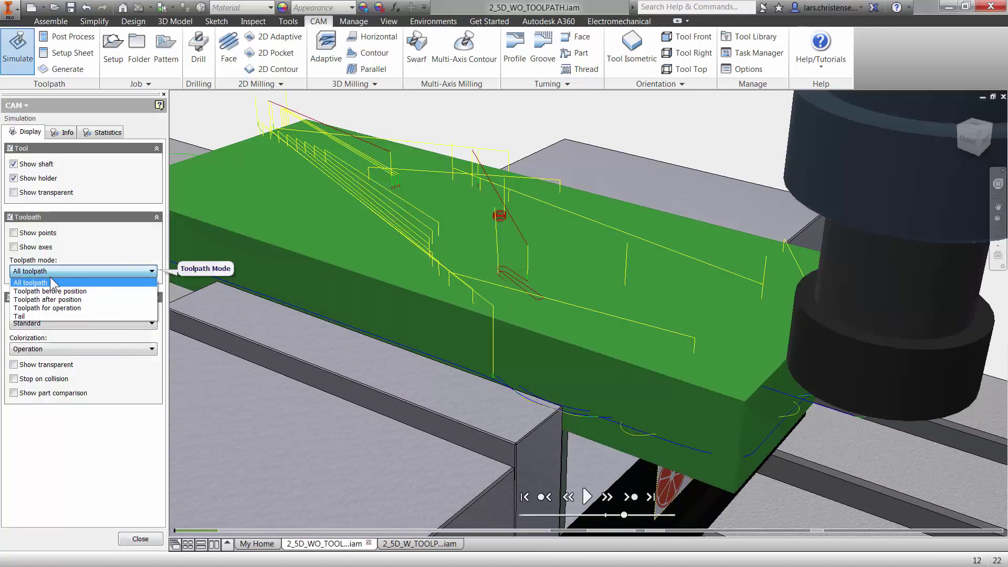
click(45, 317)
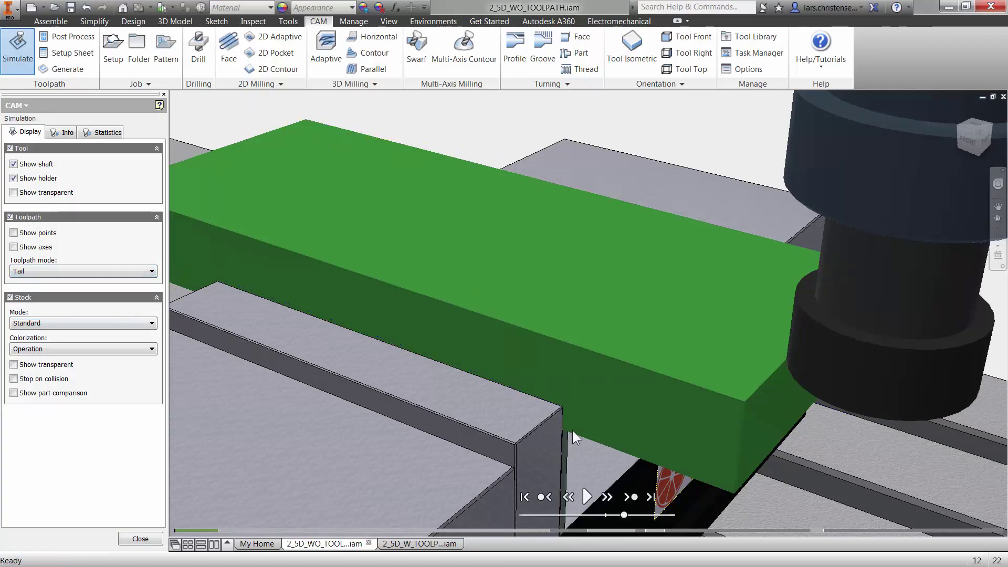
click(588, 503)
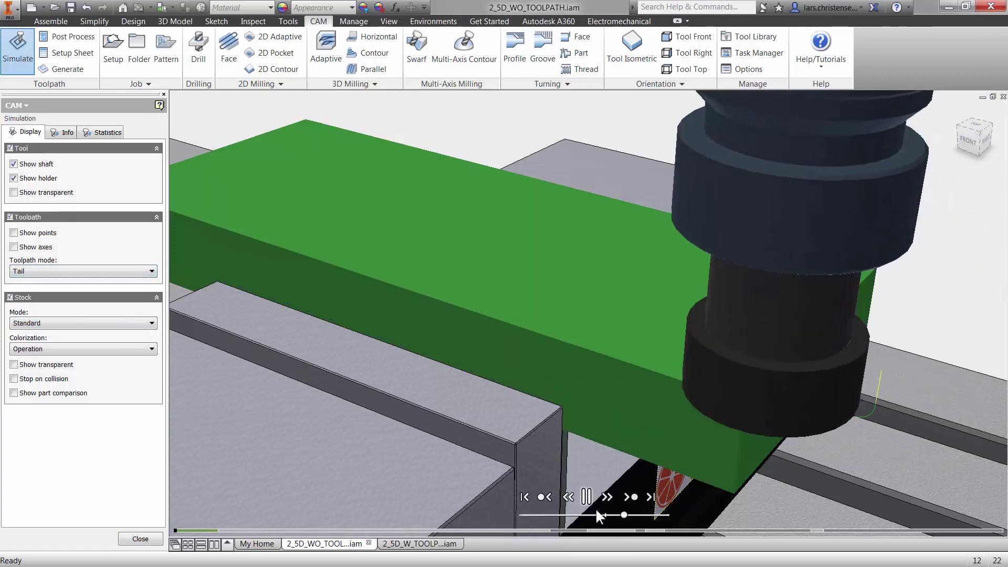
drag(624, 514, 642, 515)
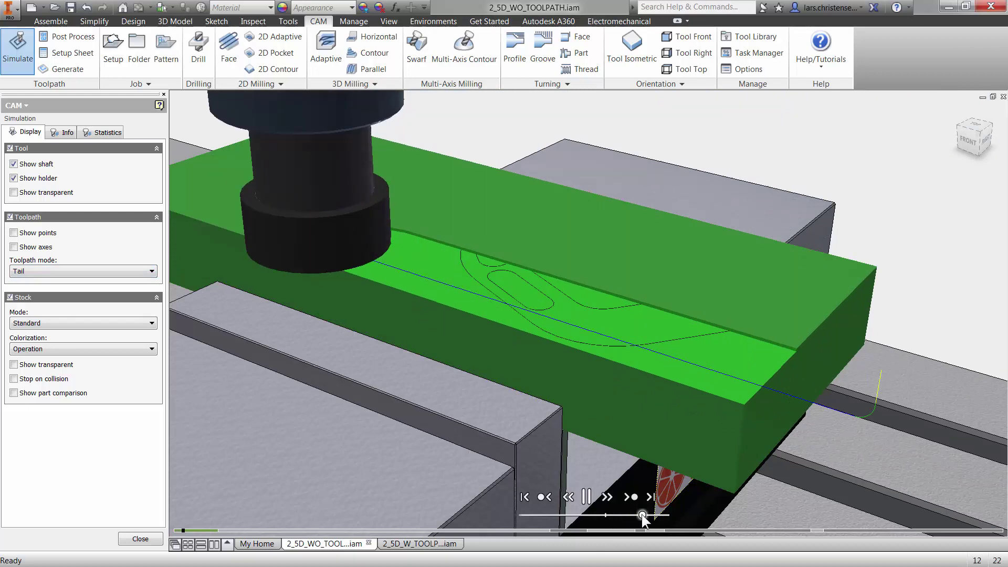